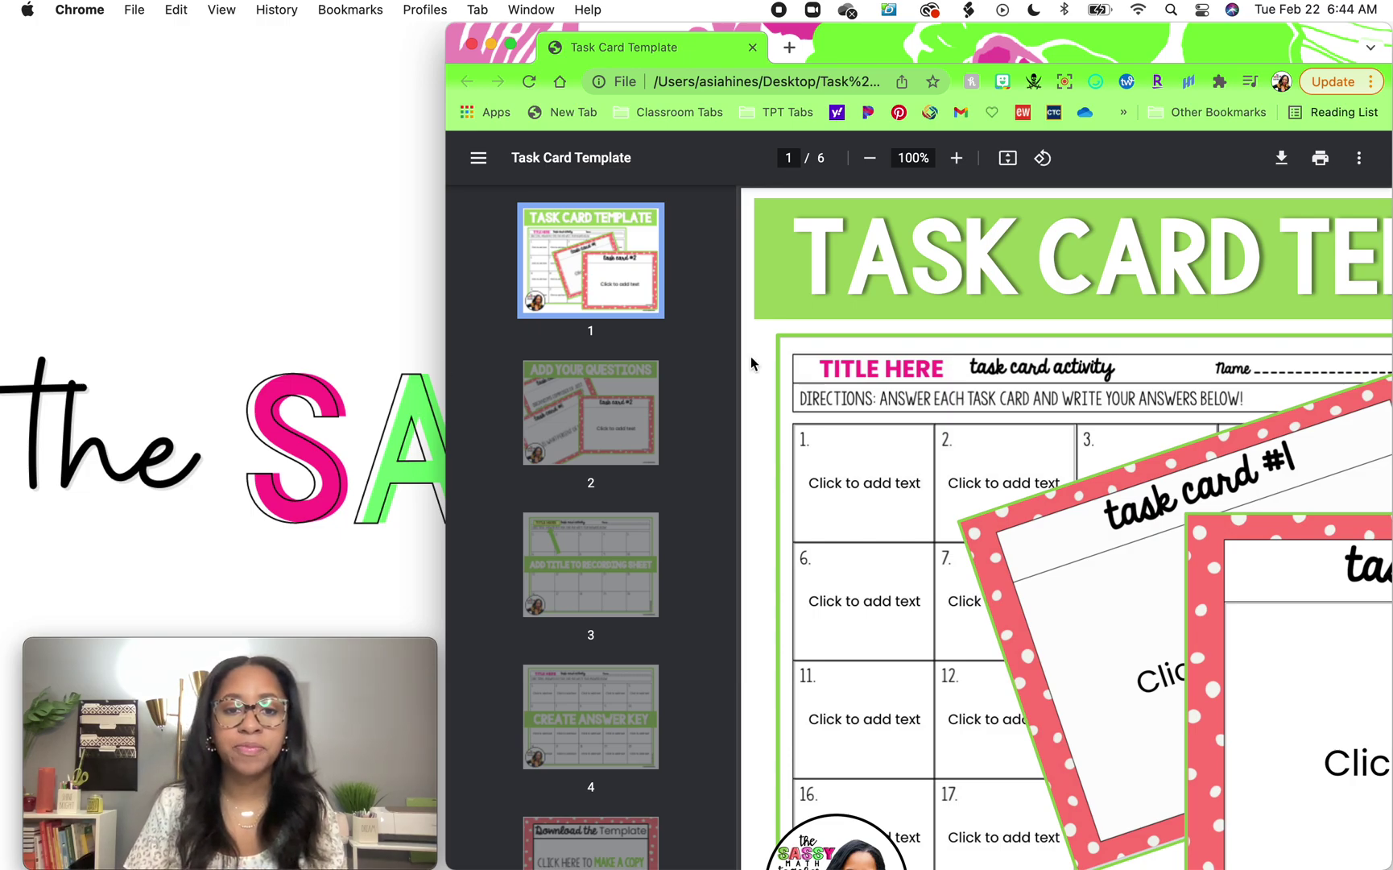
Step through the Task Card Template guide pages 2 to 5, ending at Download the Template.
click(575, 411)
drag(449, 309, 2, 296)
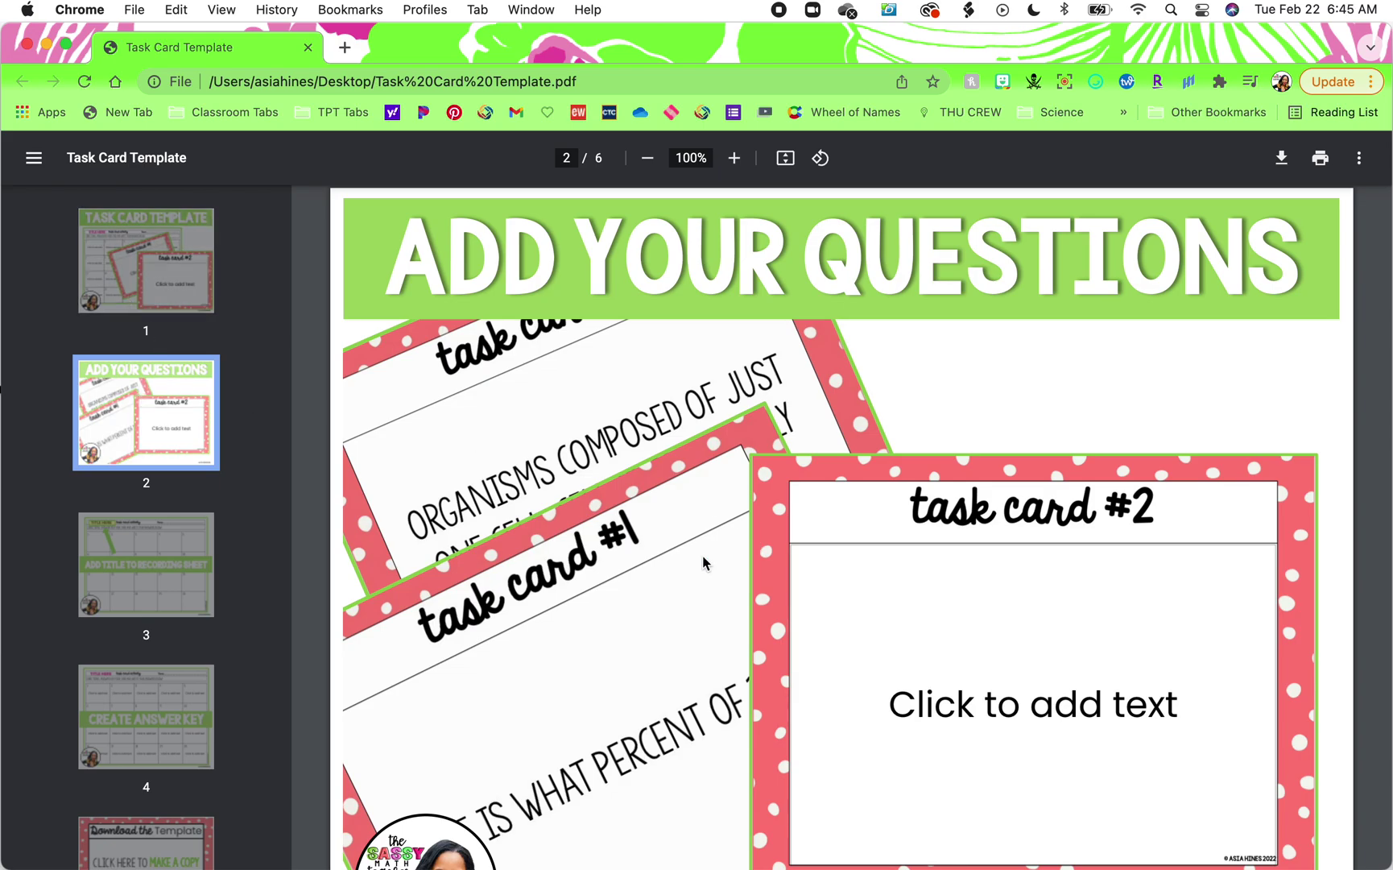
click(159, 588)
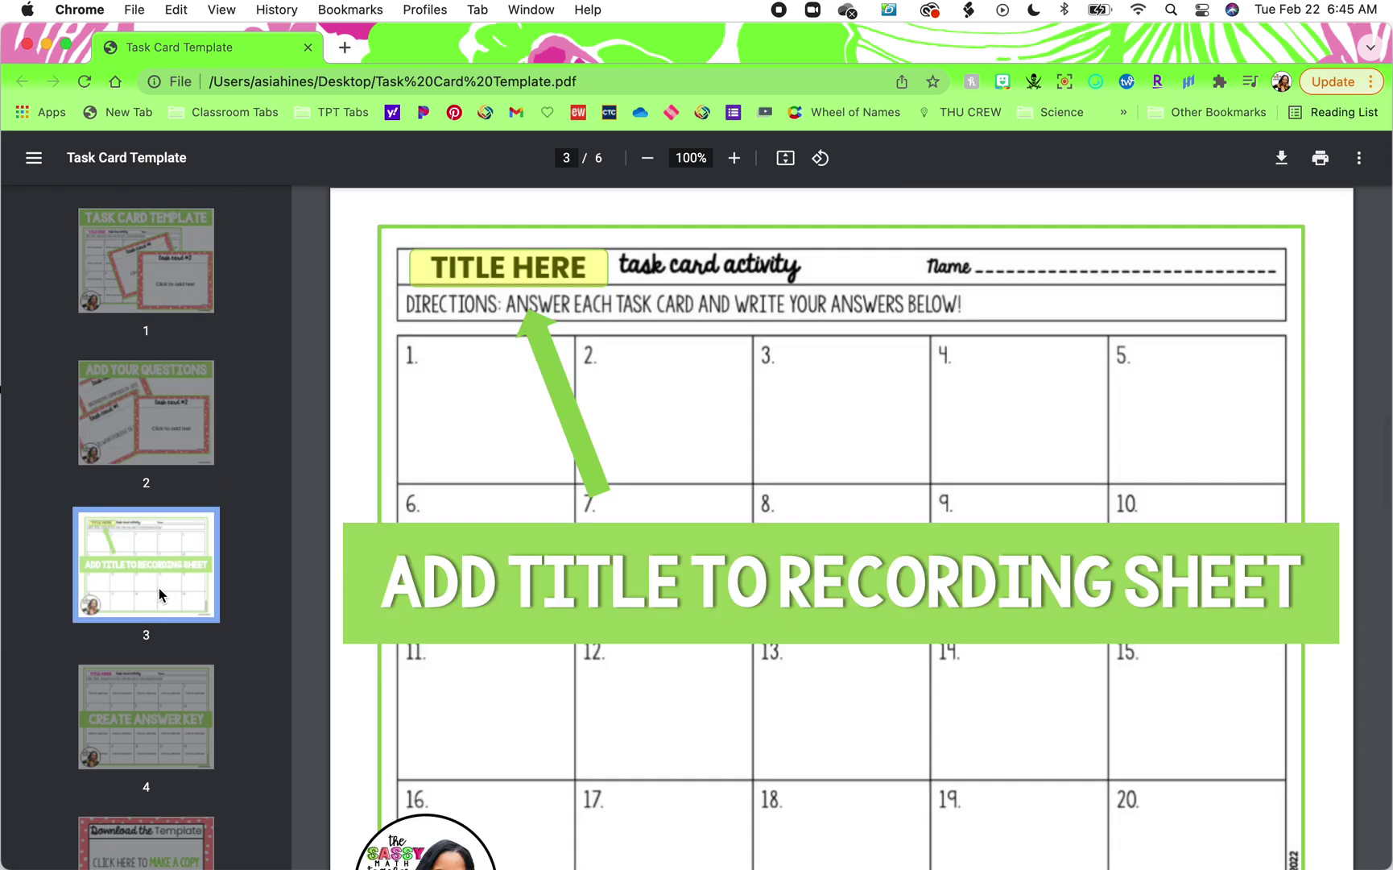
click(158, 716)
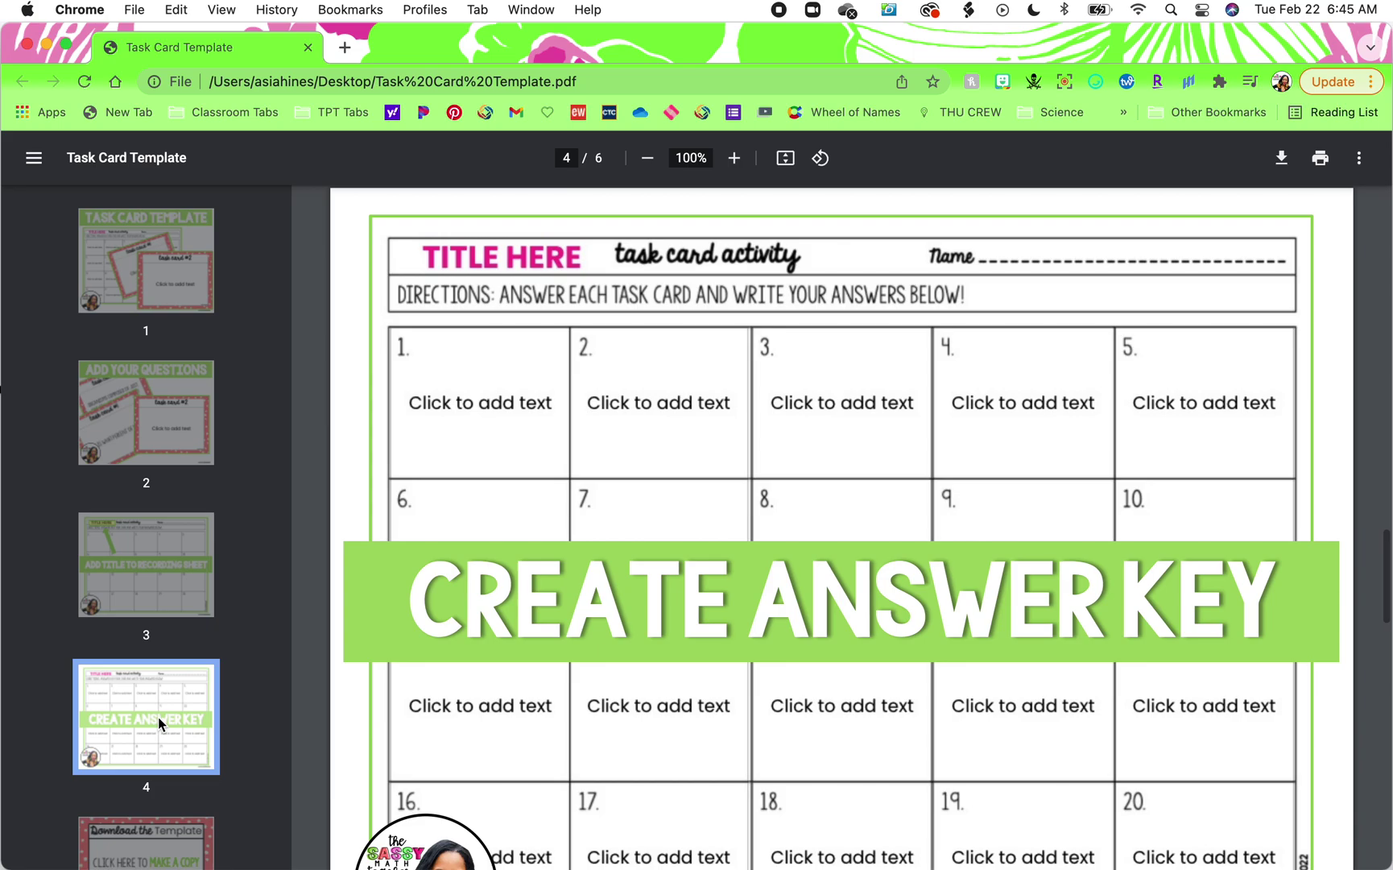
scroll(158, 716, down, 5)
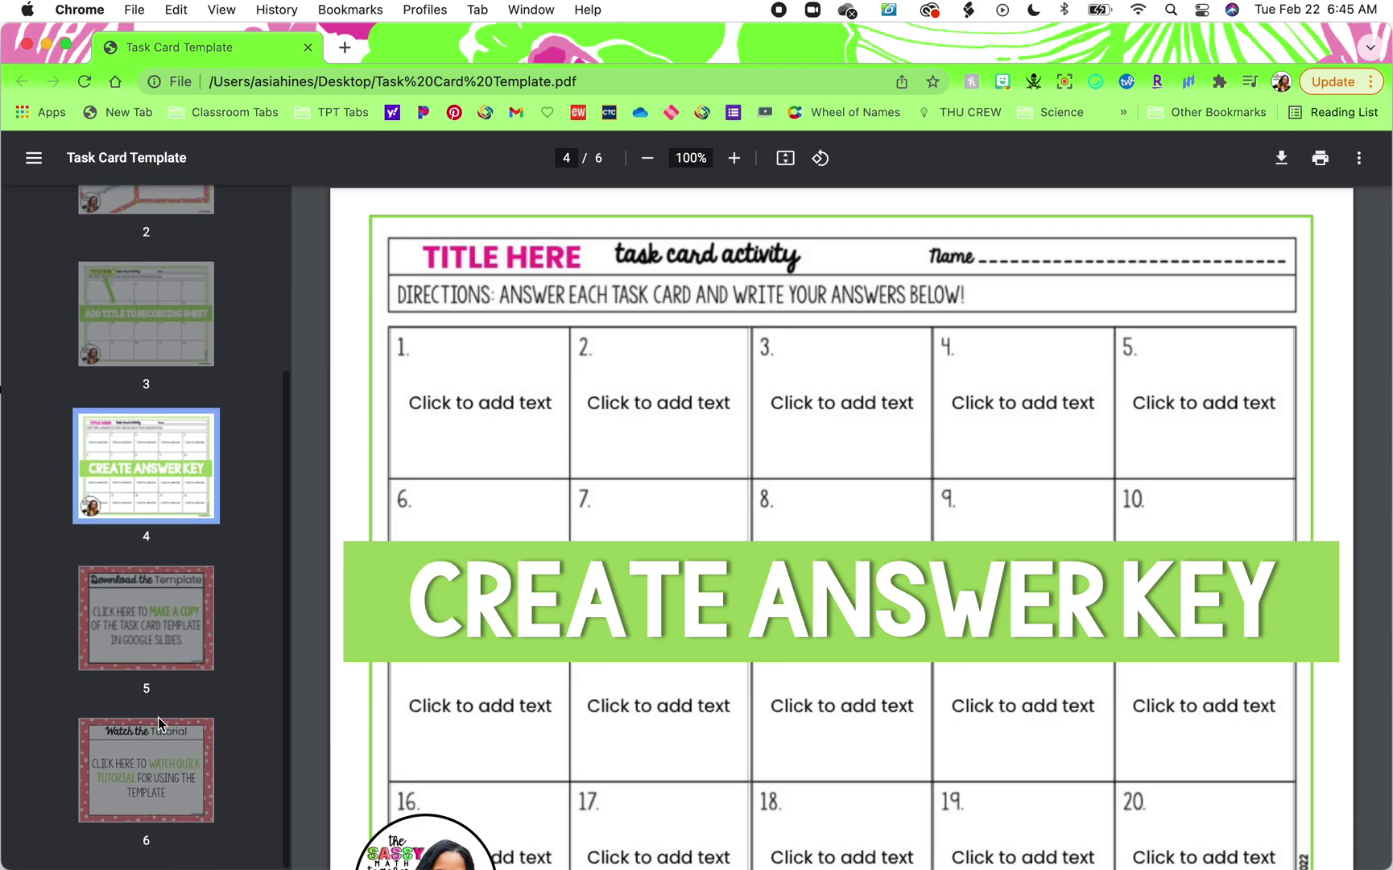
click(157, 623)
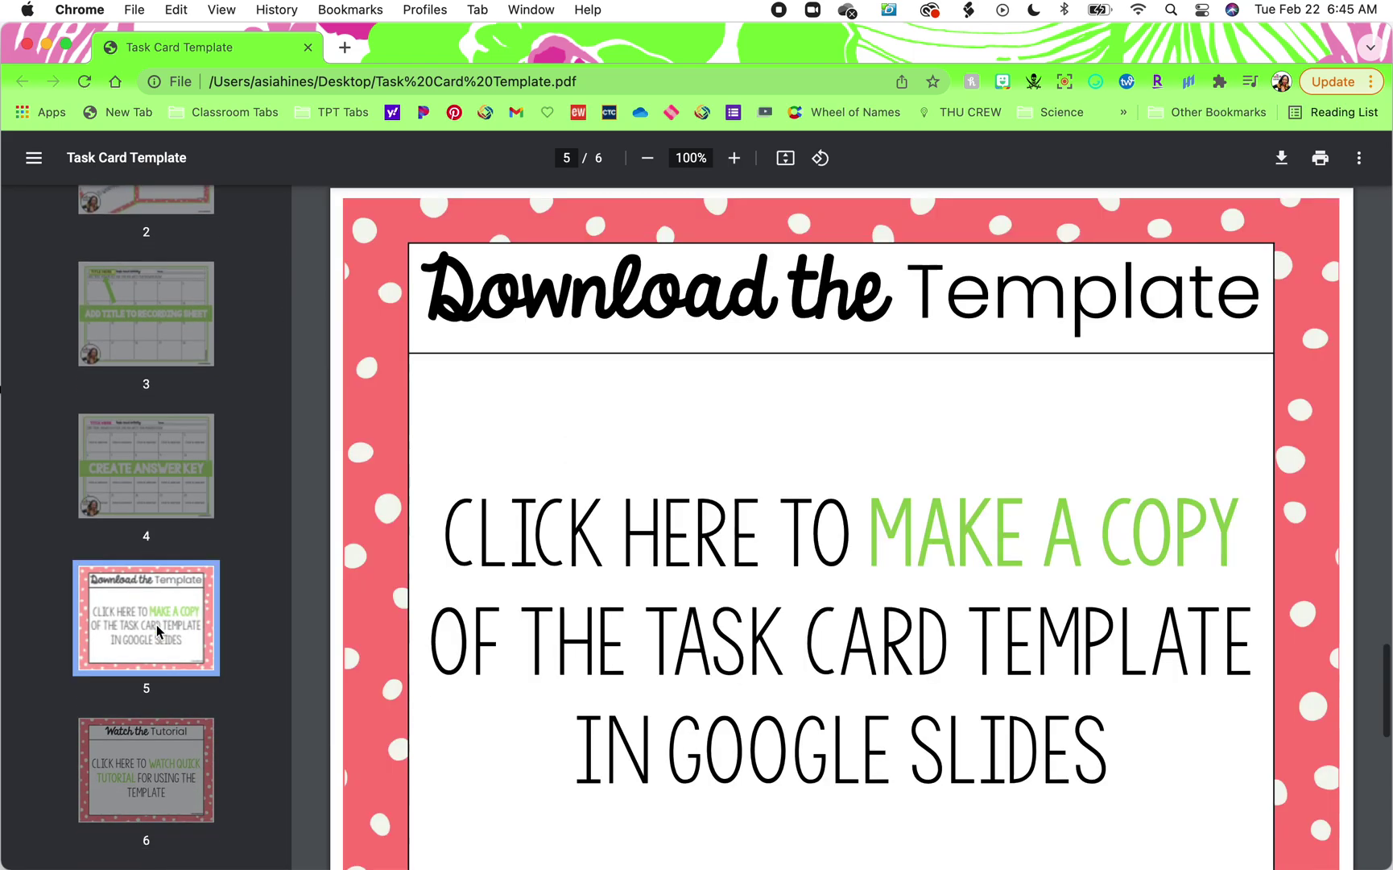
Make a copy of the Task Card Template from the guide's MAKE A COPY link.
click(867, 601)
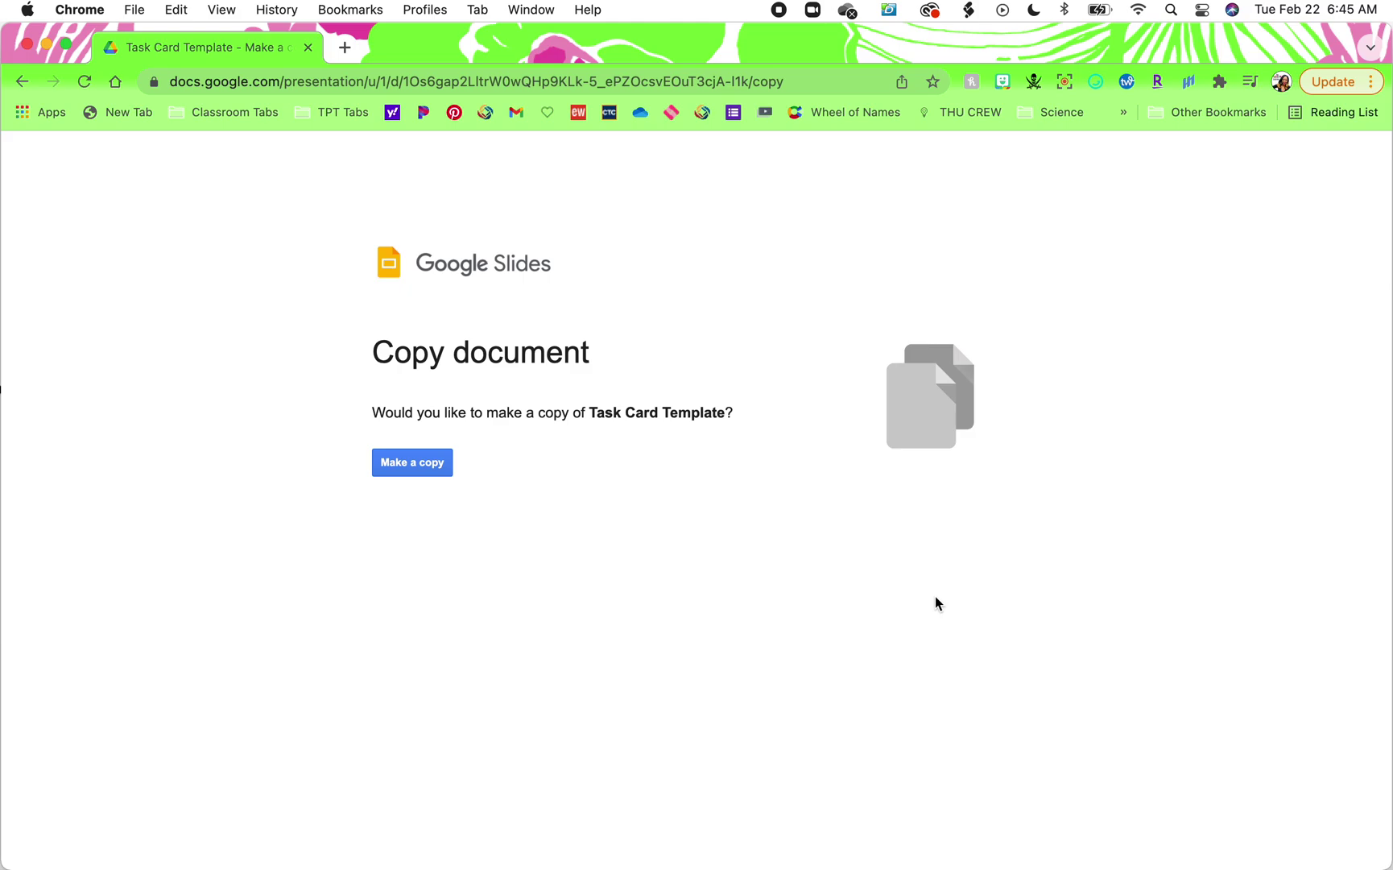
click(397, 465)
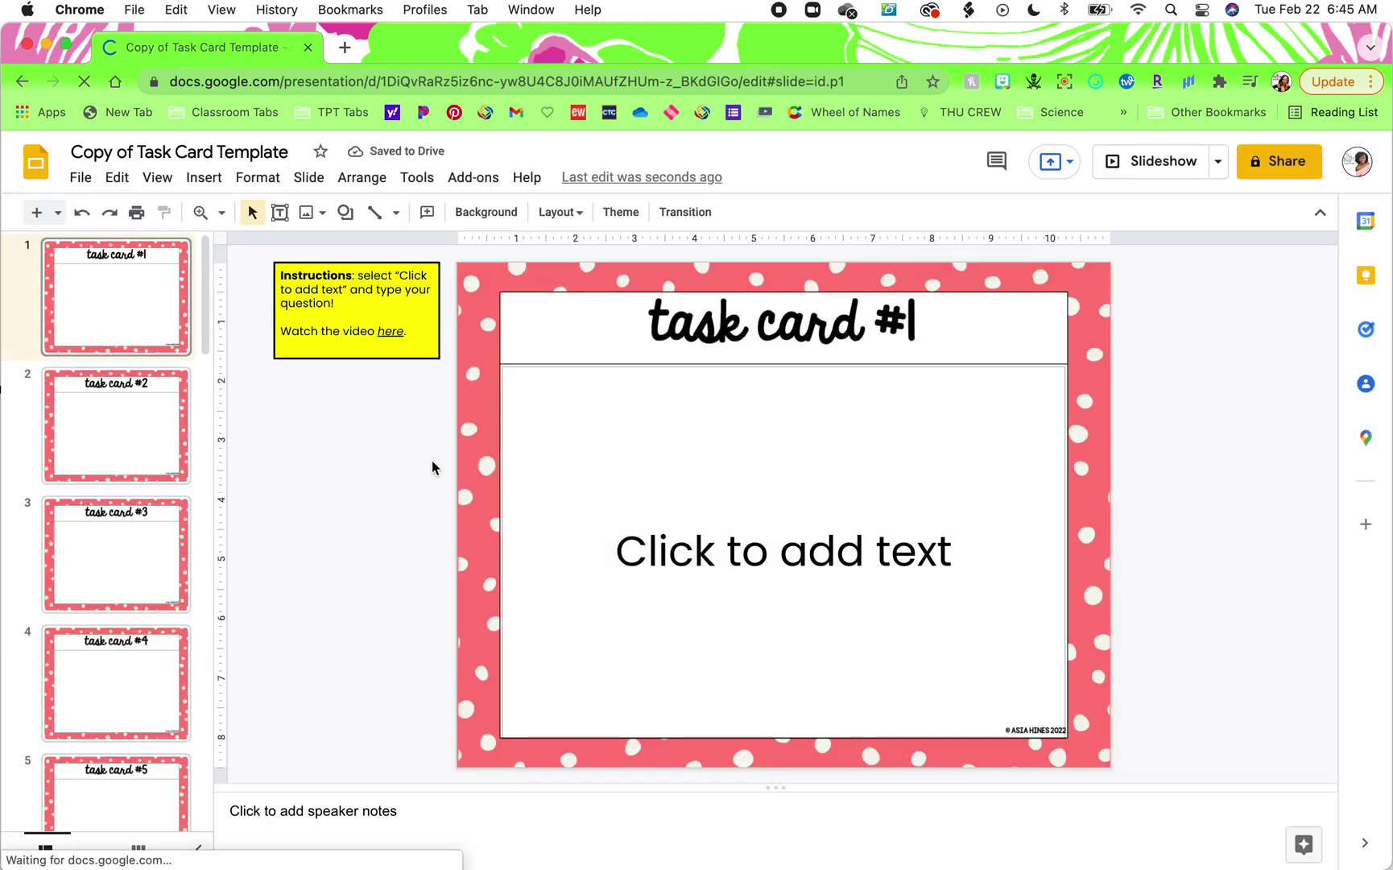
scroll(146, 416, down, 15)
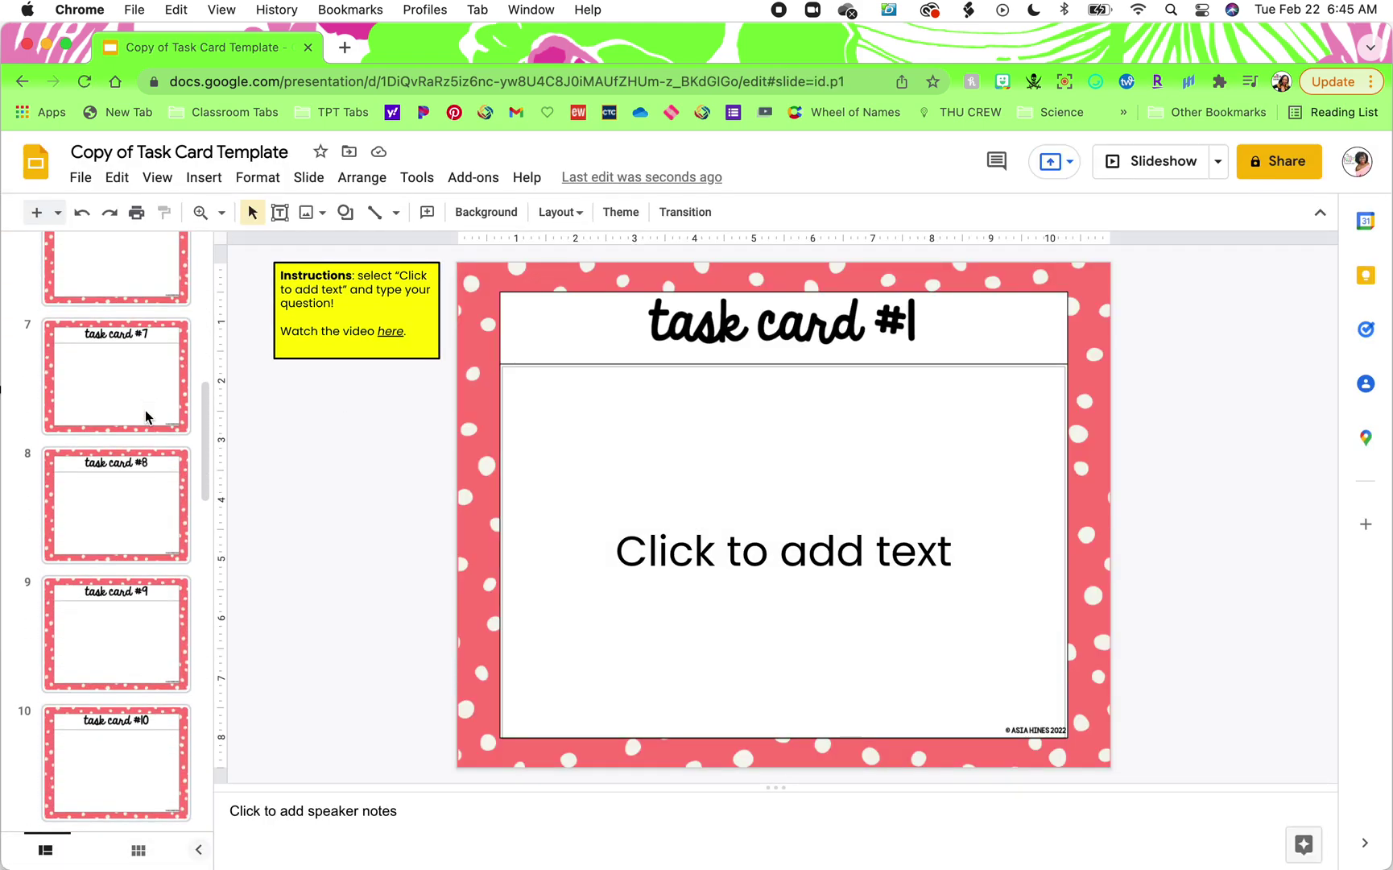
scroll(145, 416, up, 15)
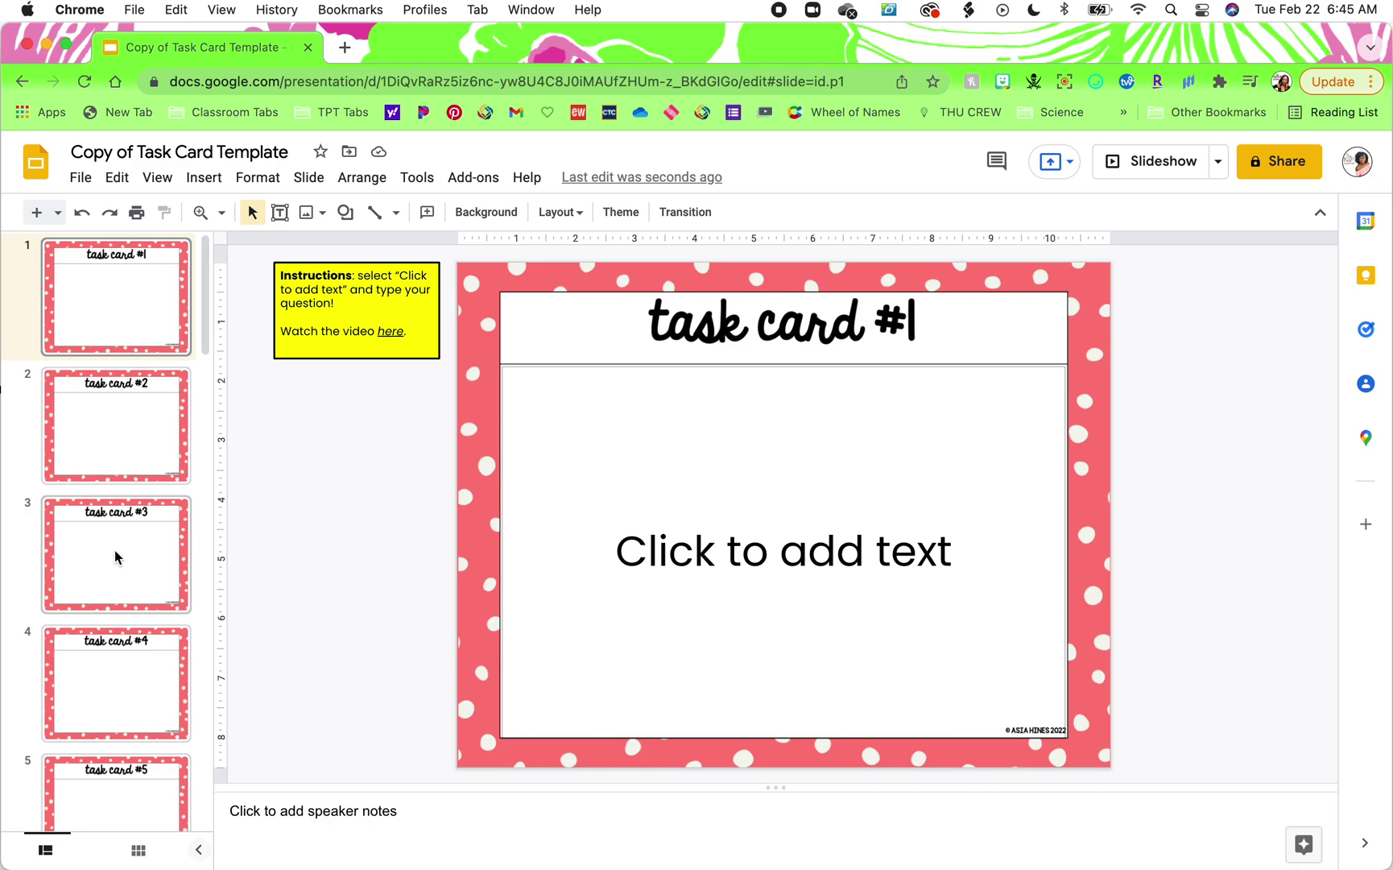
Preview task cards #2 and #3, then return to task card #1's question area.
click(125, 447)
click(121, 529)
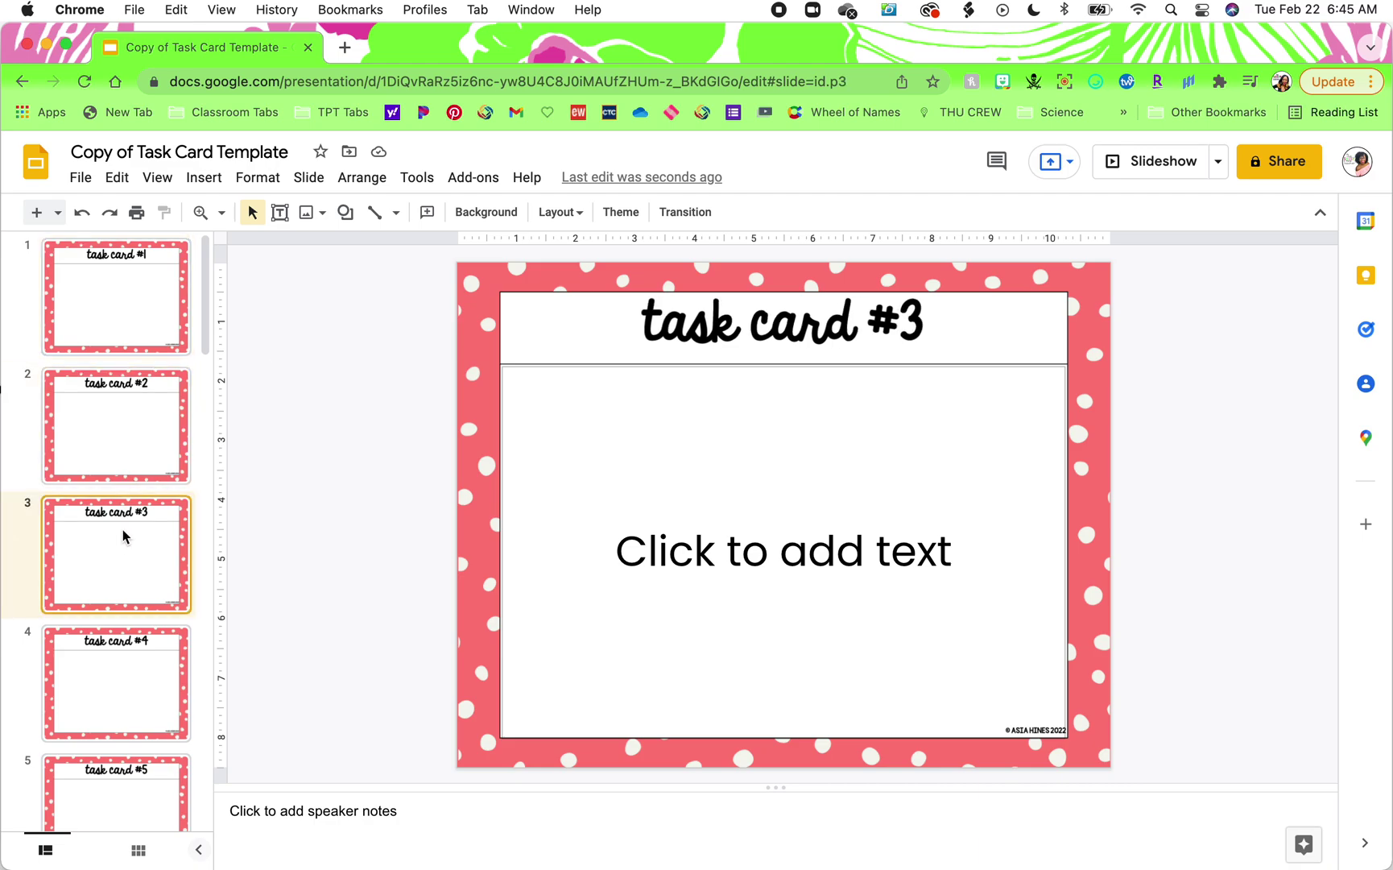
click(132, 288)
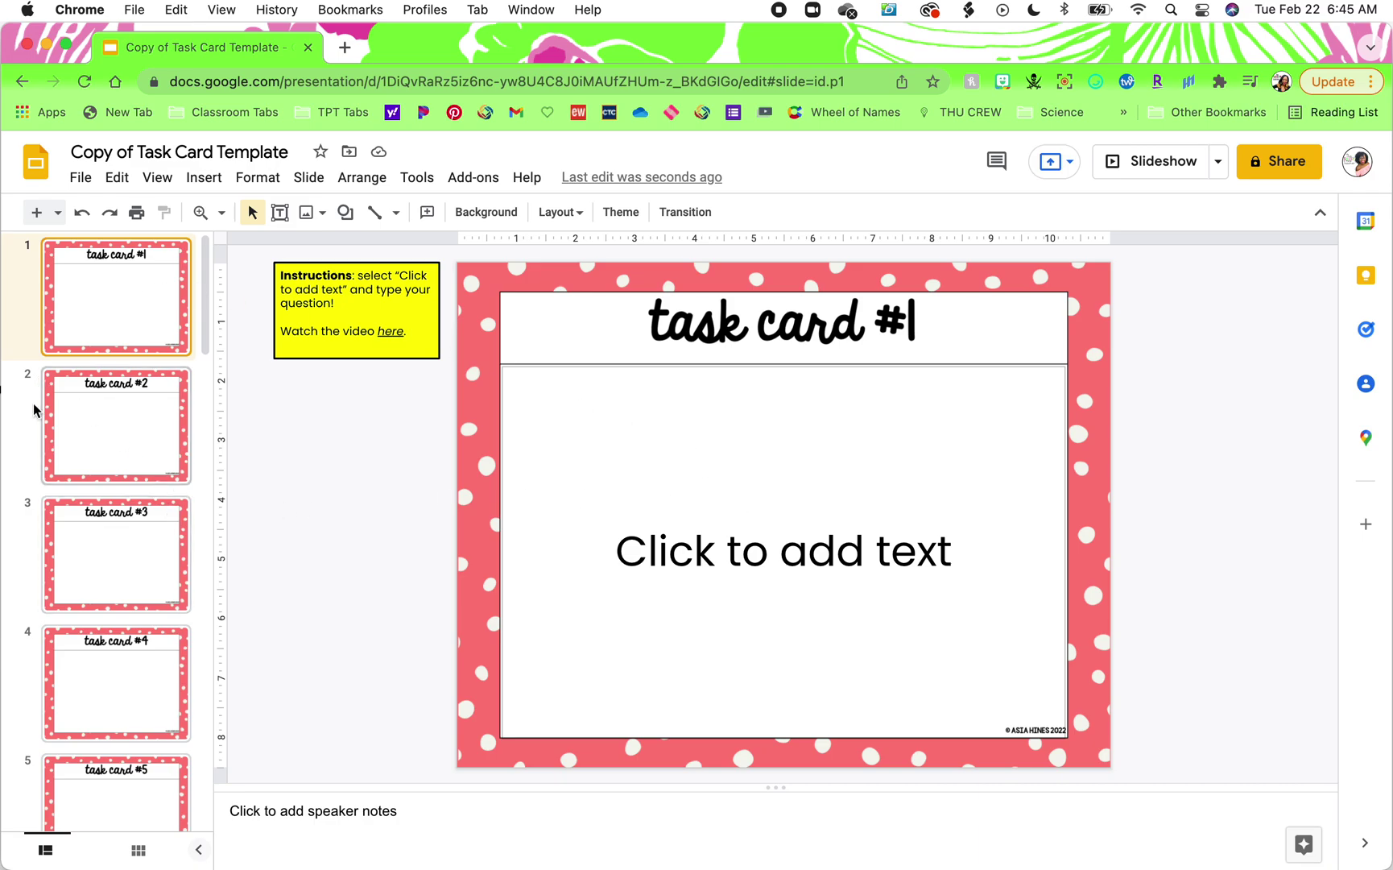
drag(2, 397, 401, 434)
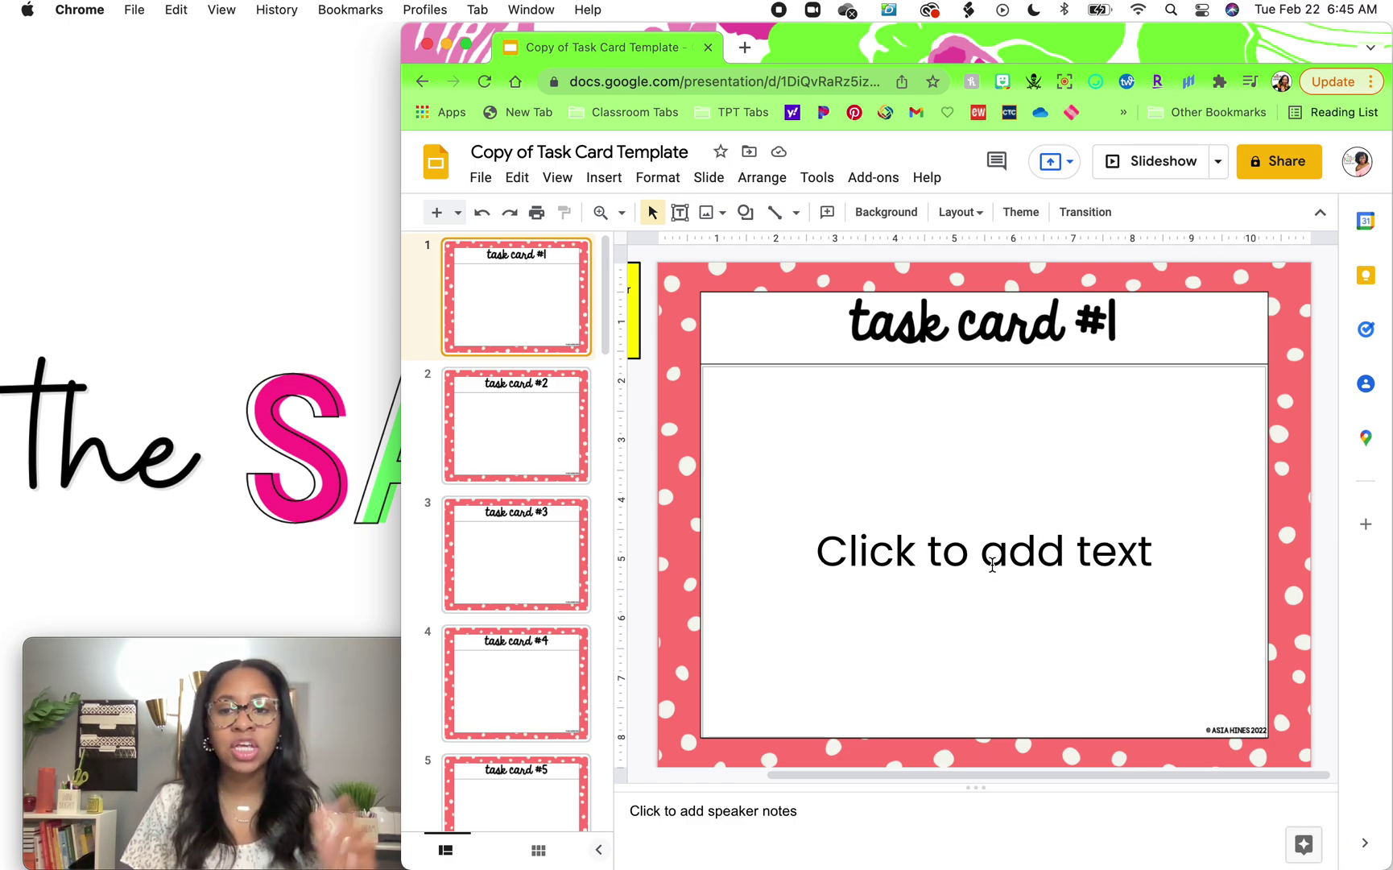
click(992, 565)
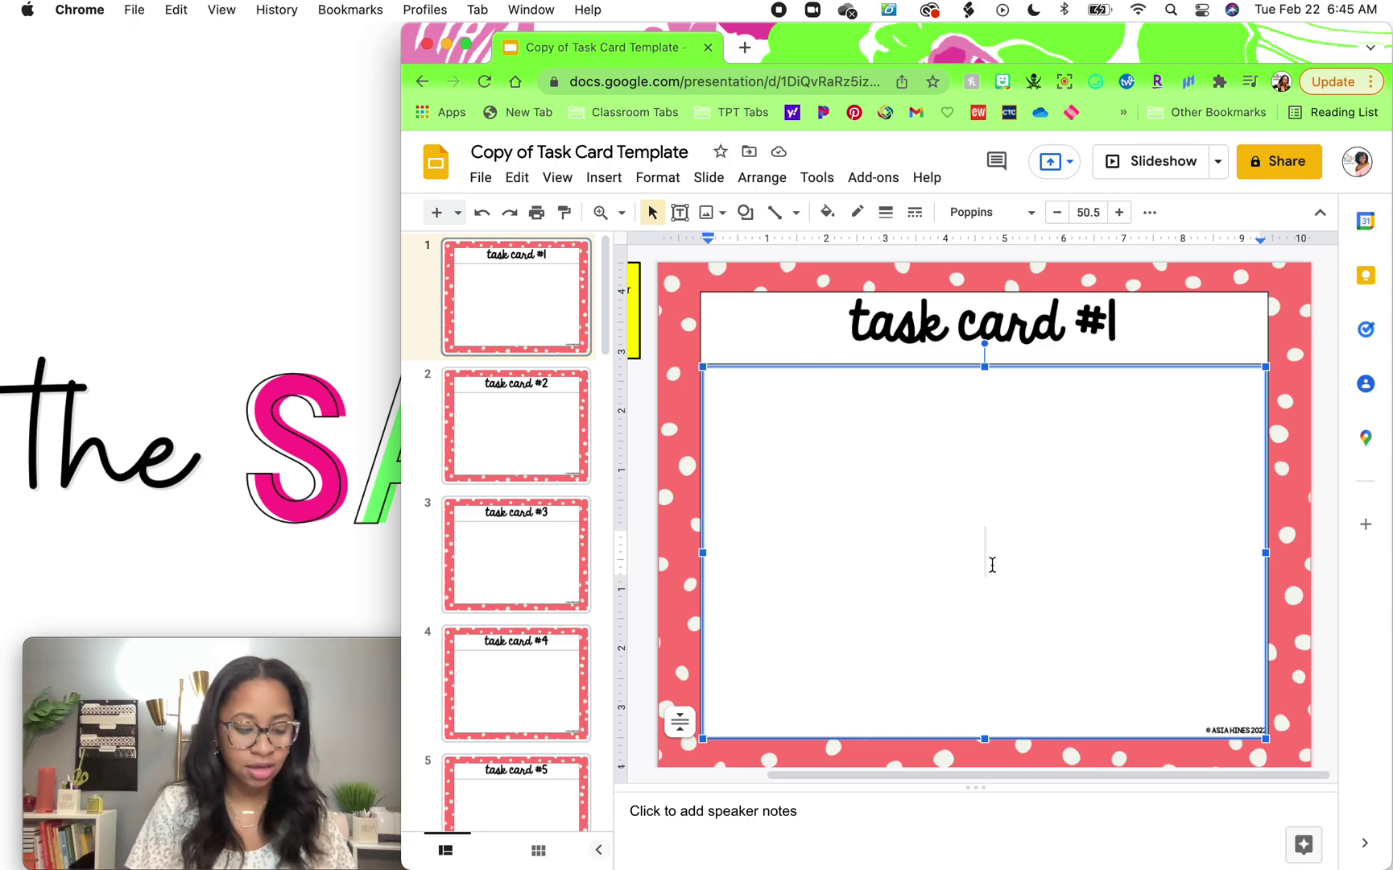
Type 'Who started the cell theory?' into task card #1's question box.
text(who)
key(BackSpace)
key(BackSpace)
key(BackSpace)
key(BackSpace)
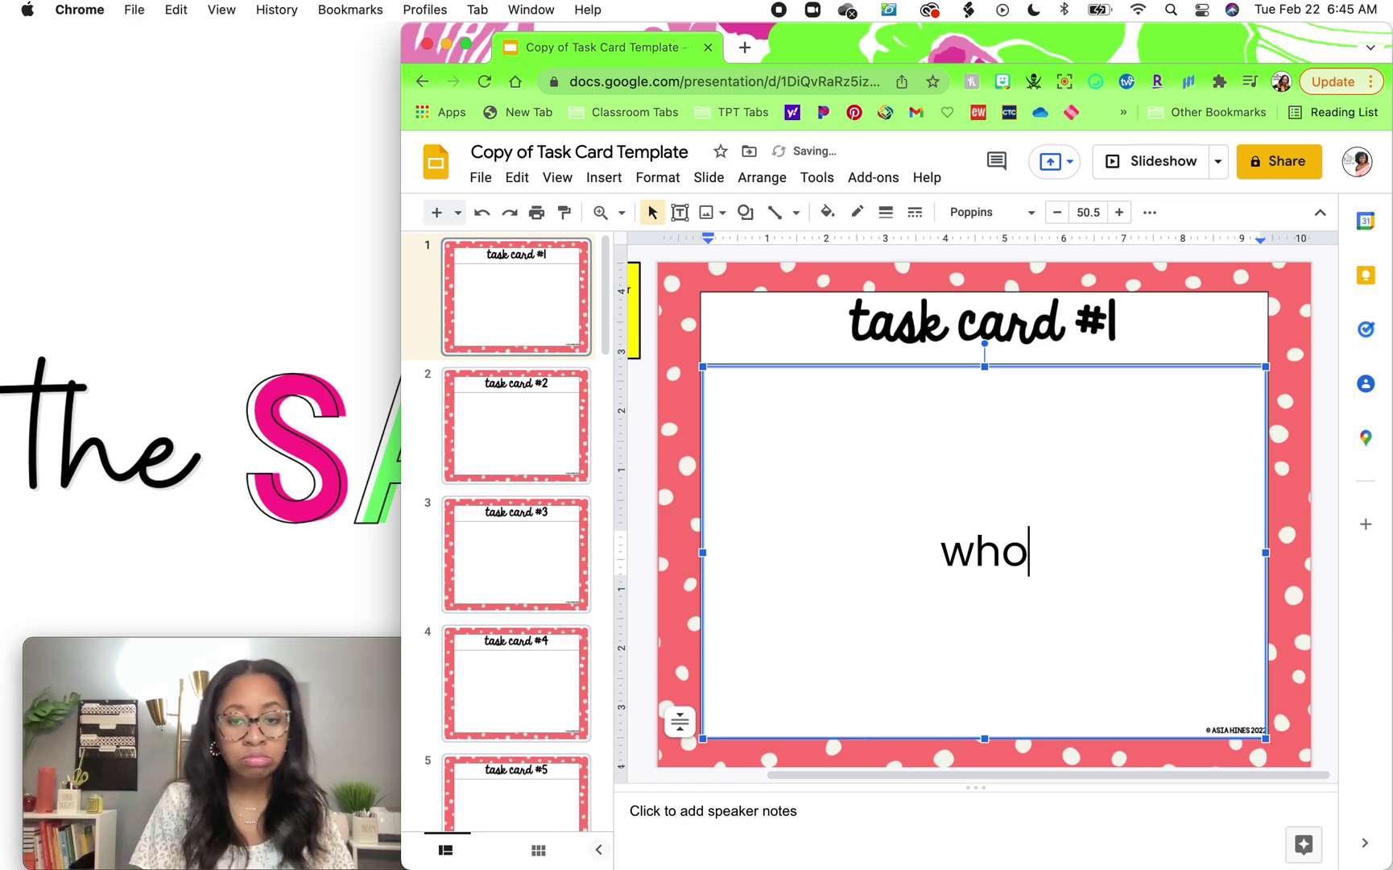
text(Who s)
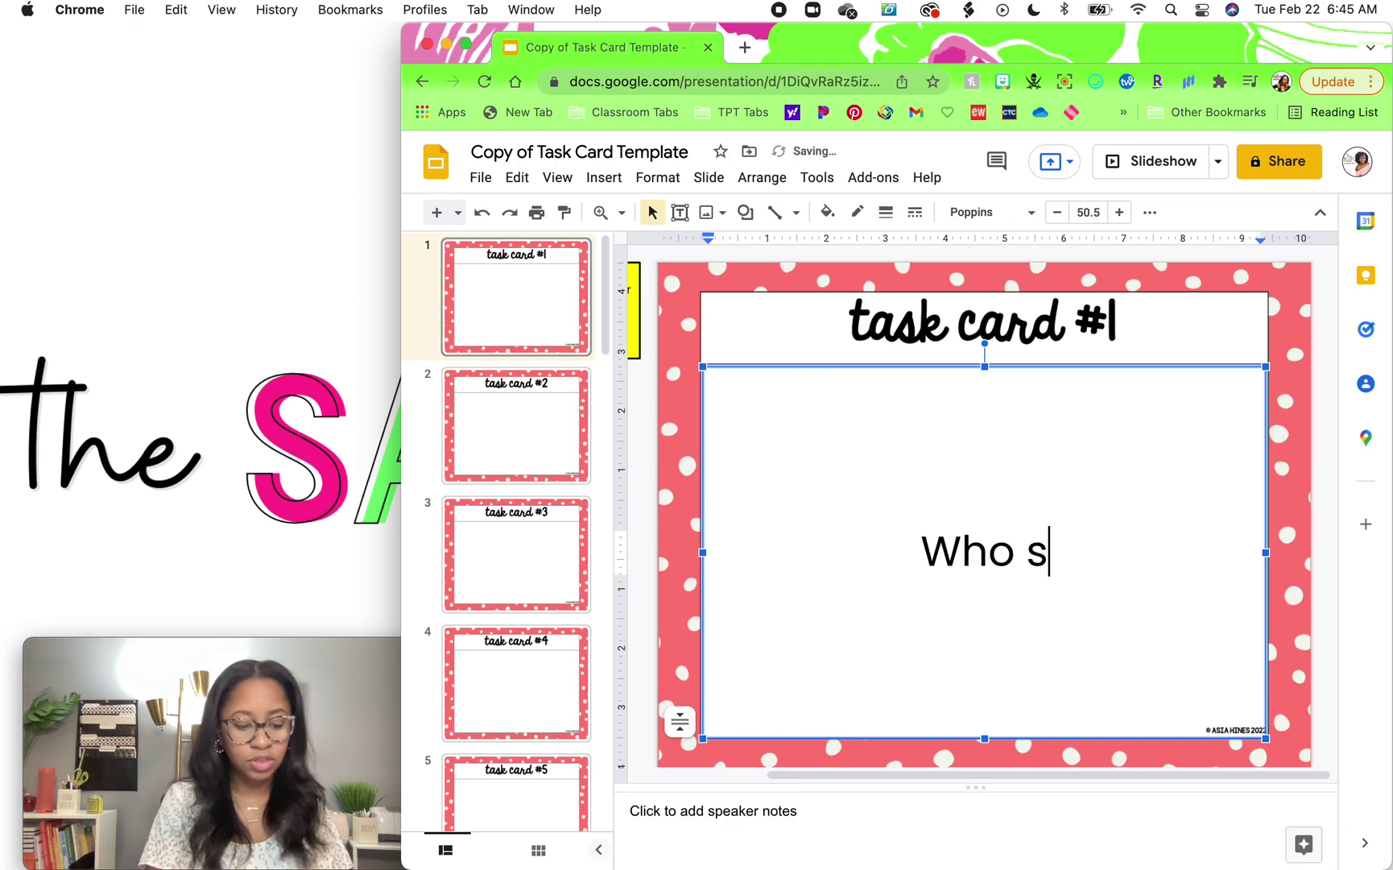
text(tarted the cell tr)
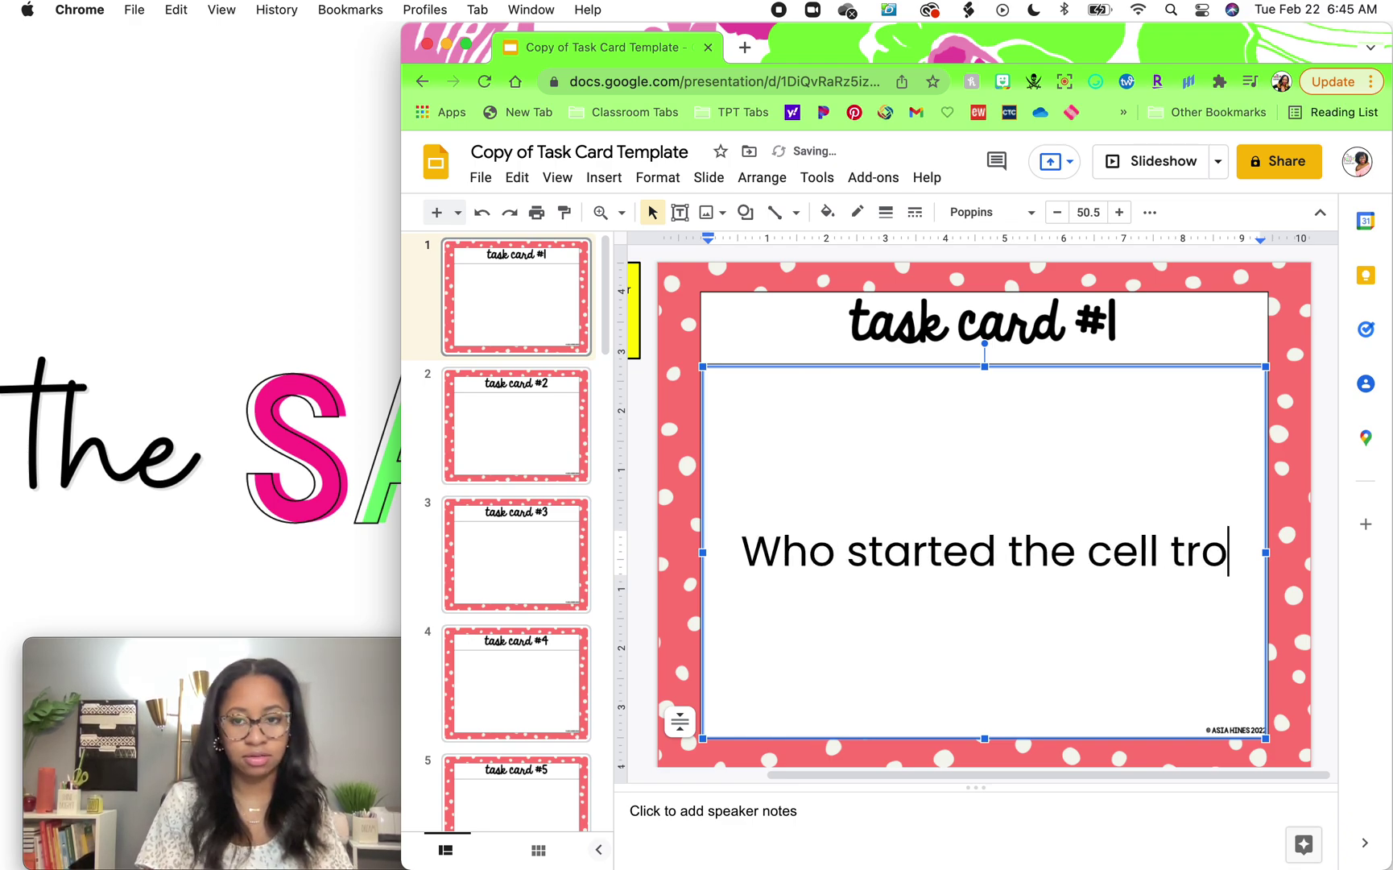
key(BackSpace)
text(heory)
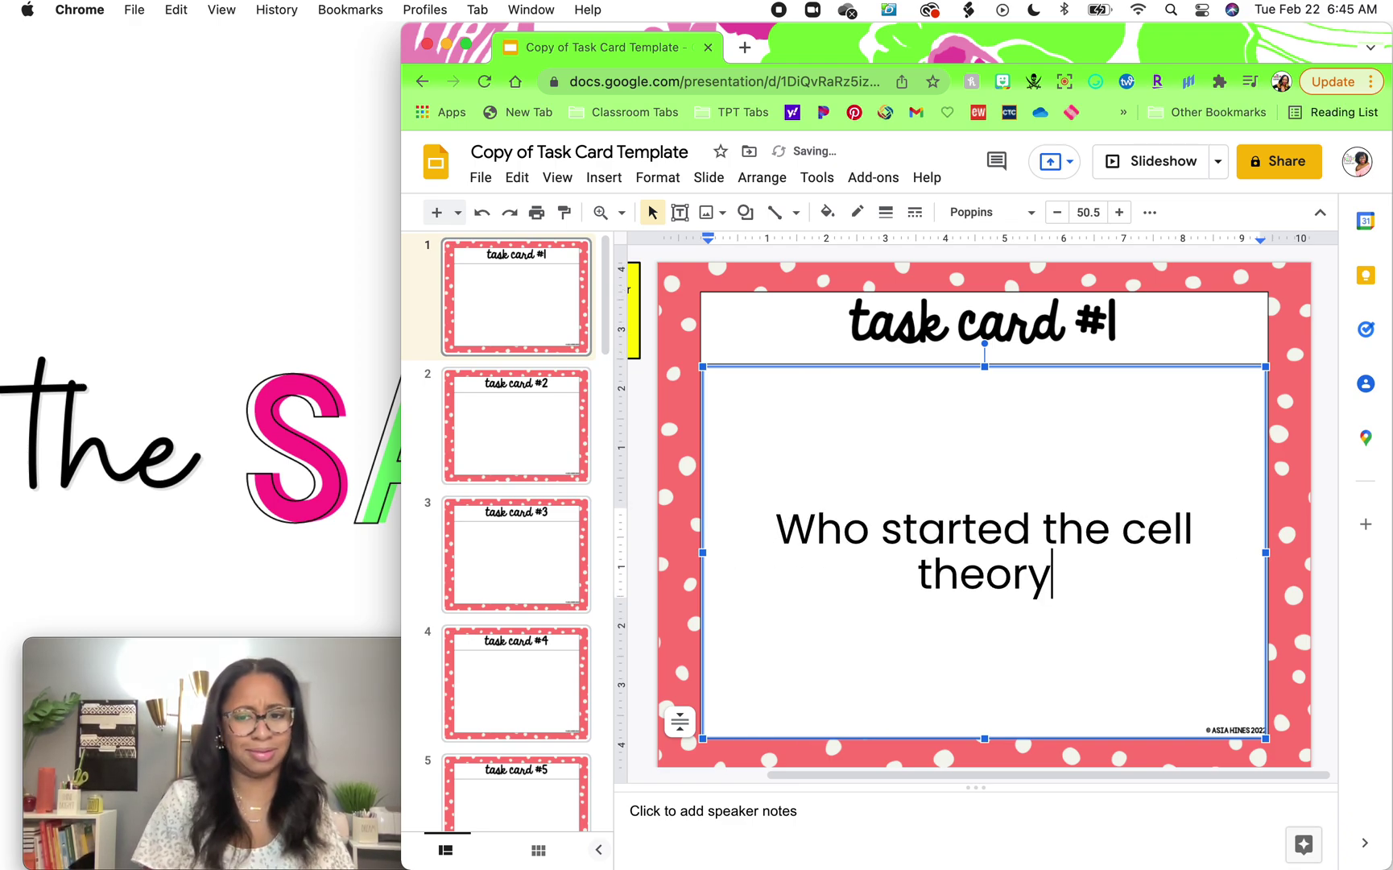
text(?)
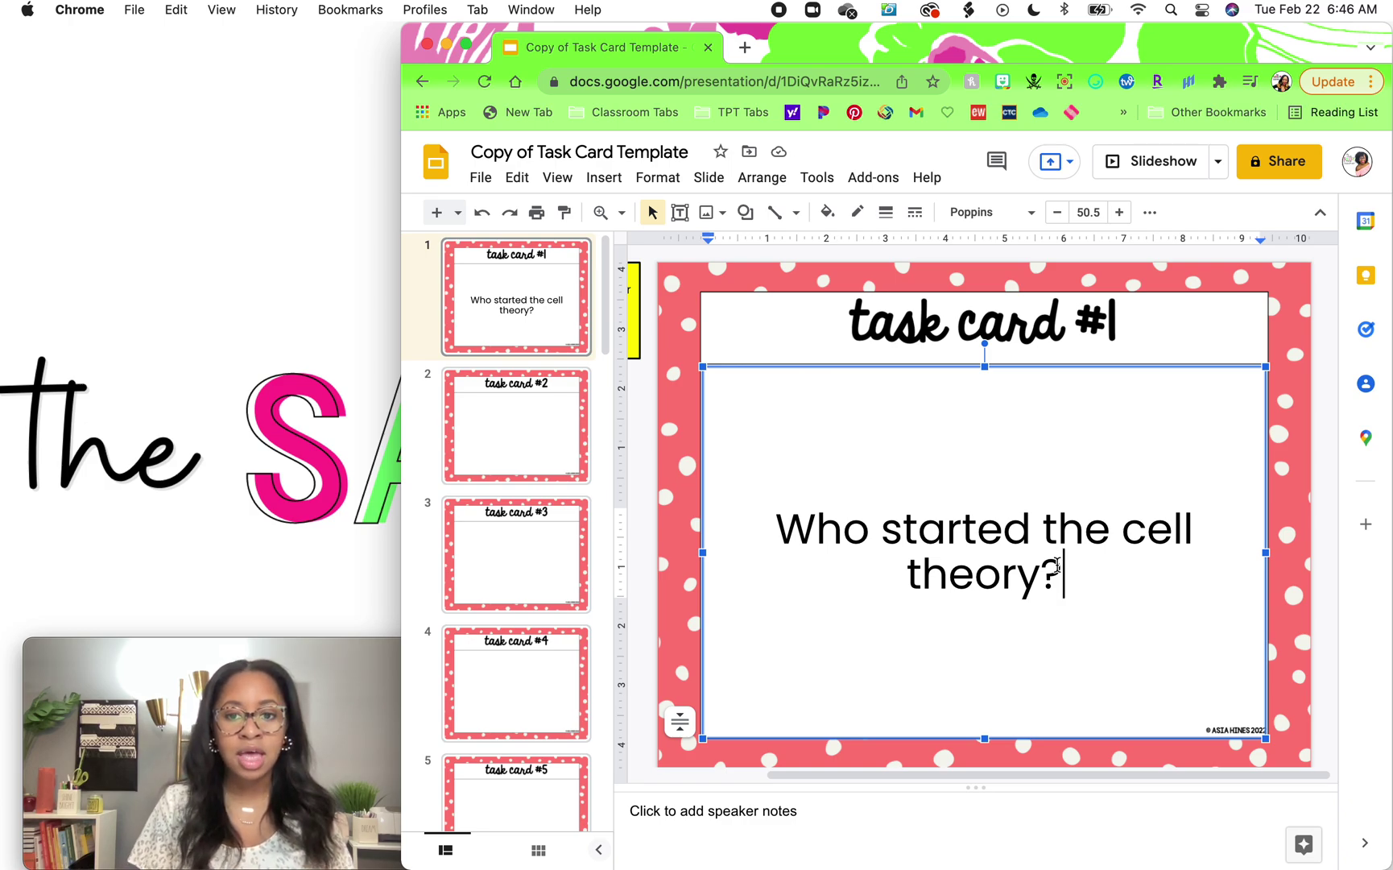
click(1018, 217)
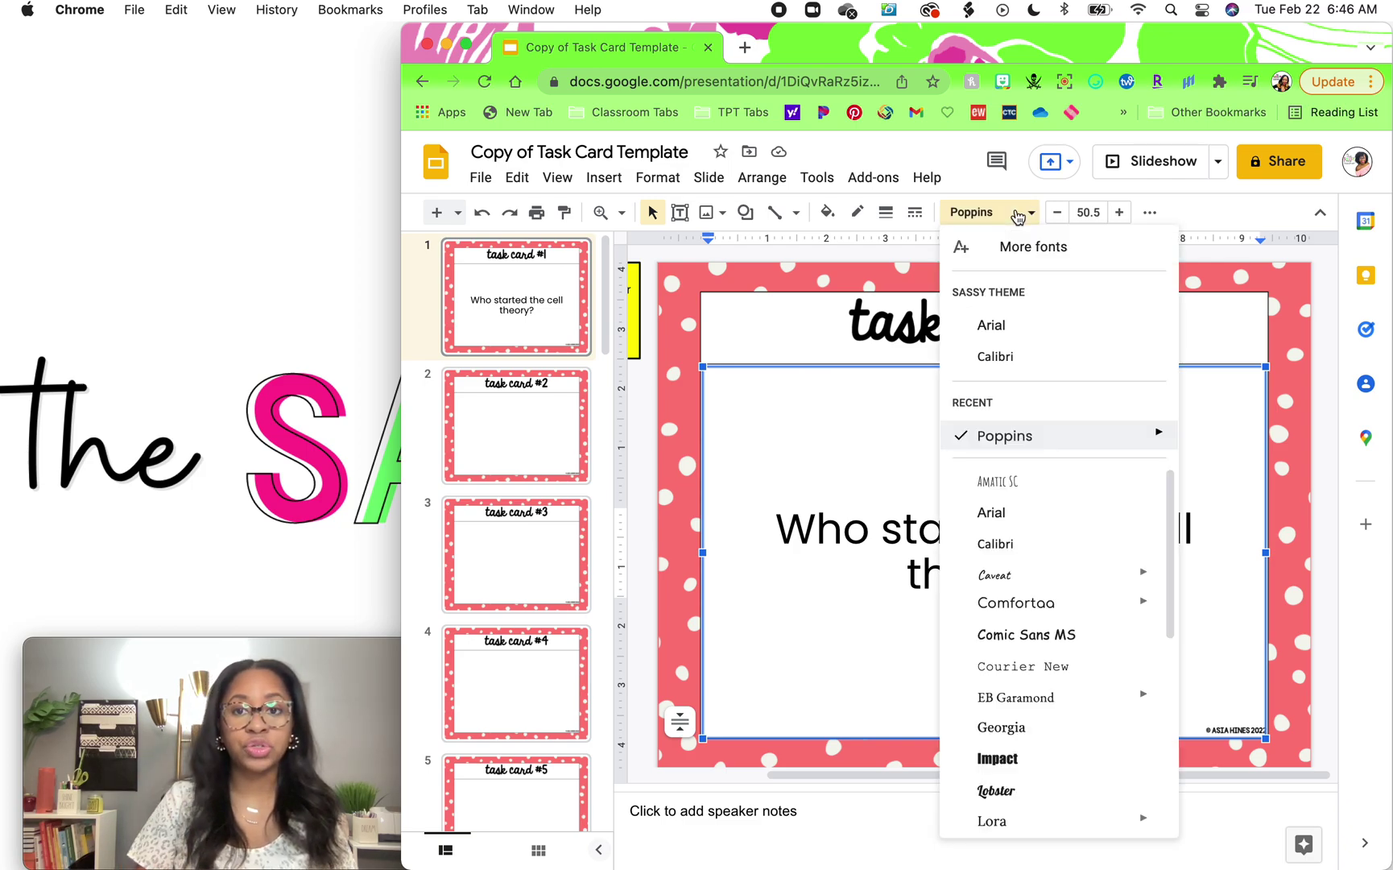
Add Poppins from More fonts and apply it to task card #1's question.
click(1028, 249)
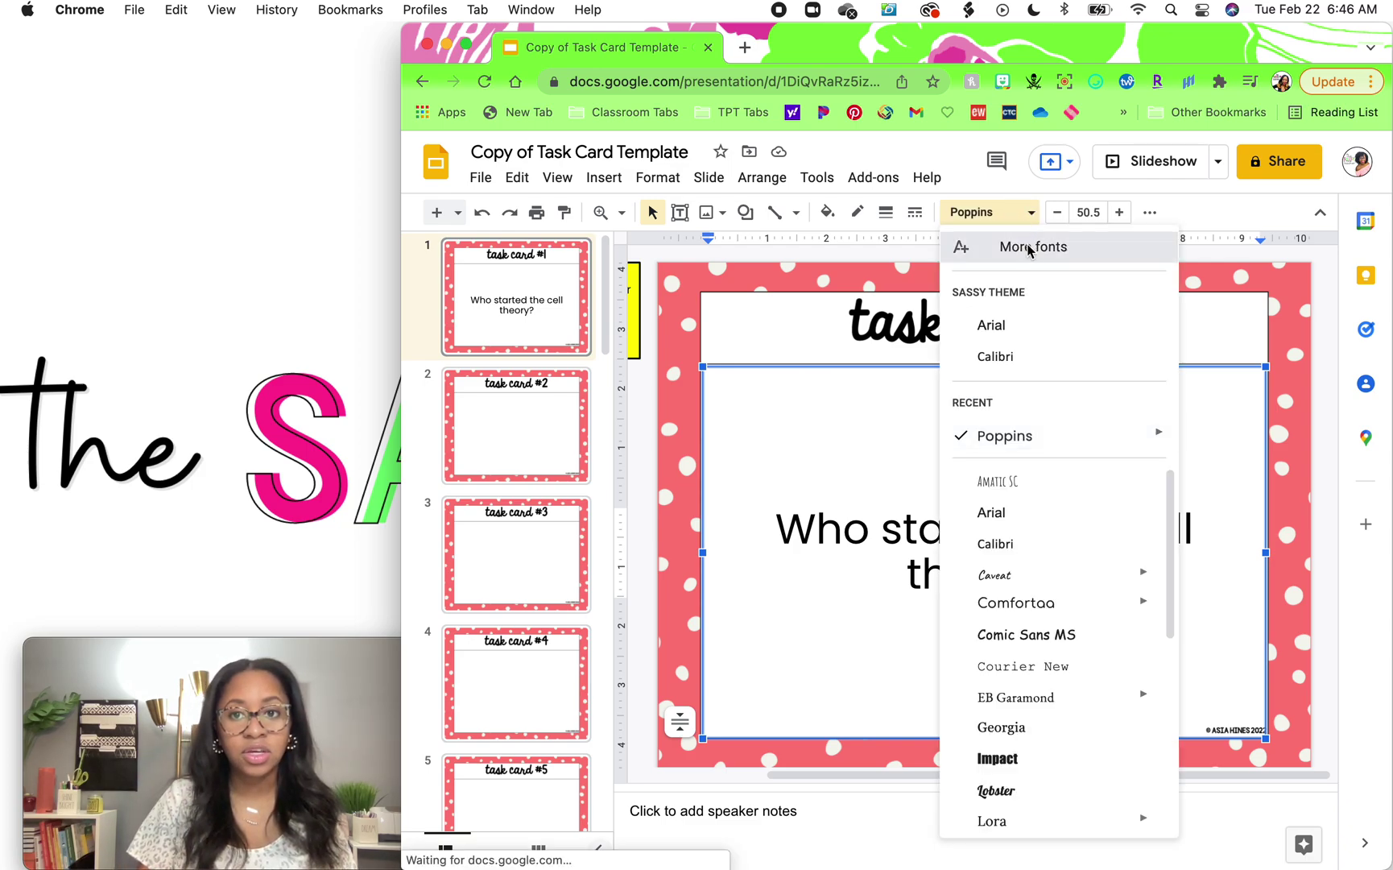
click(603, 291)
text(poppins)
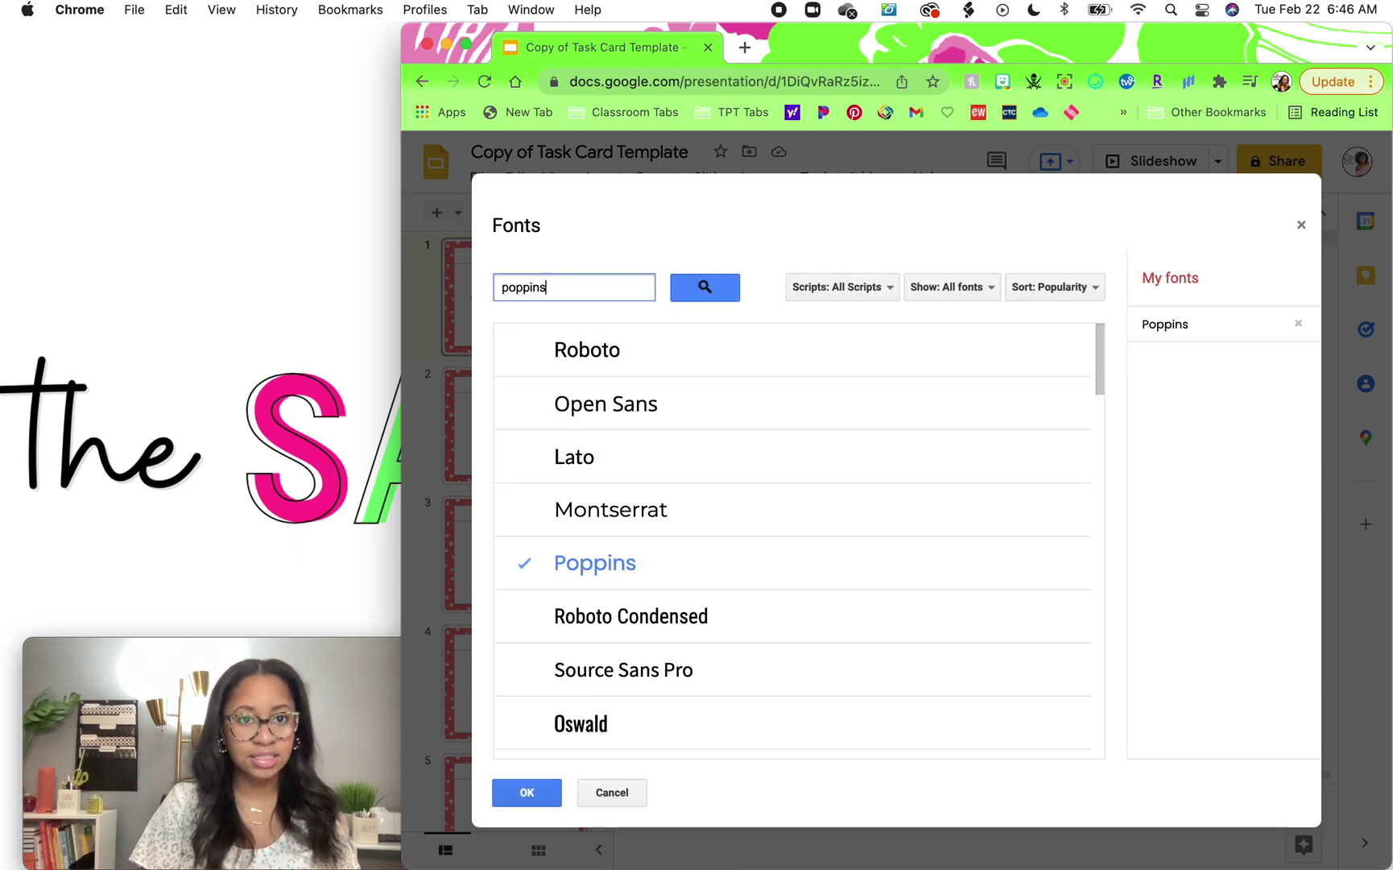
click(741, 362)
click(741, 362)
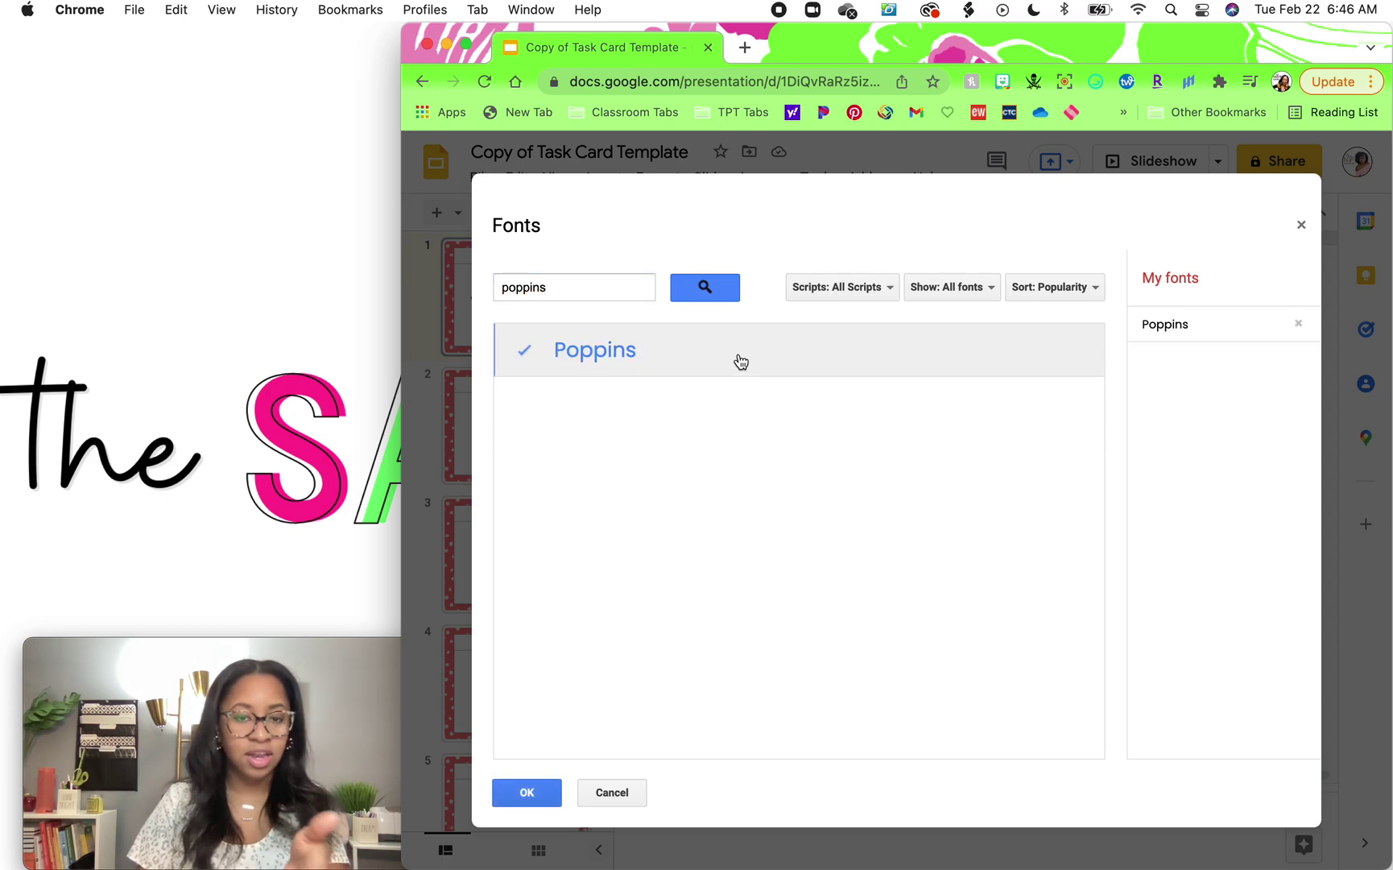
click(741, 361)
click(686, 356)
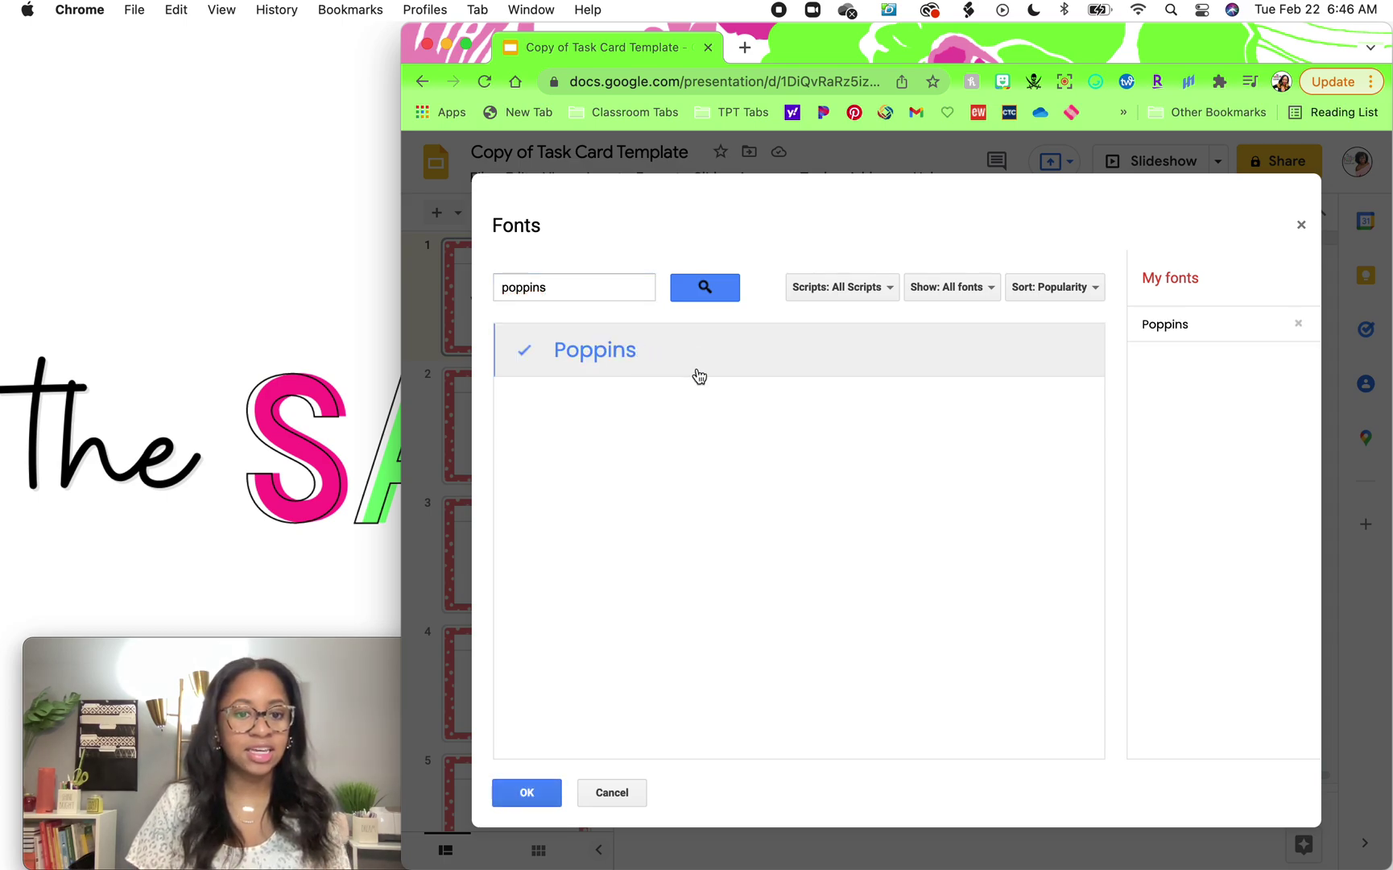
click(528, 793)
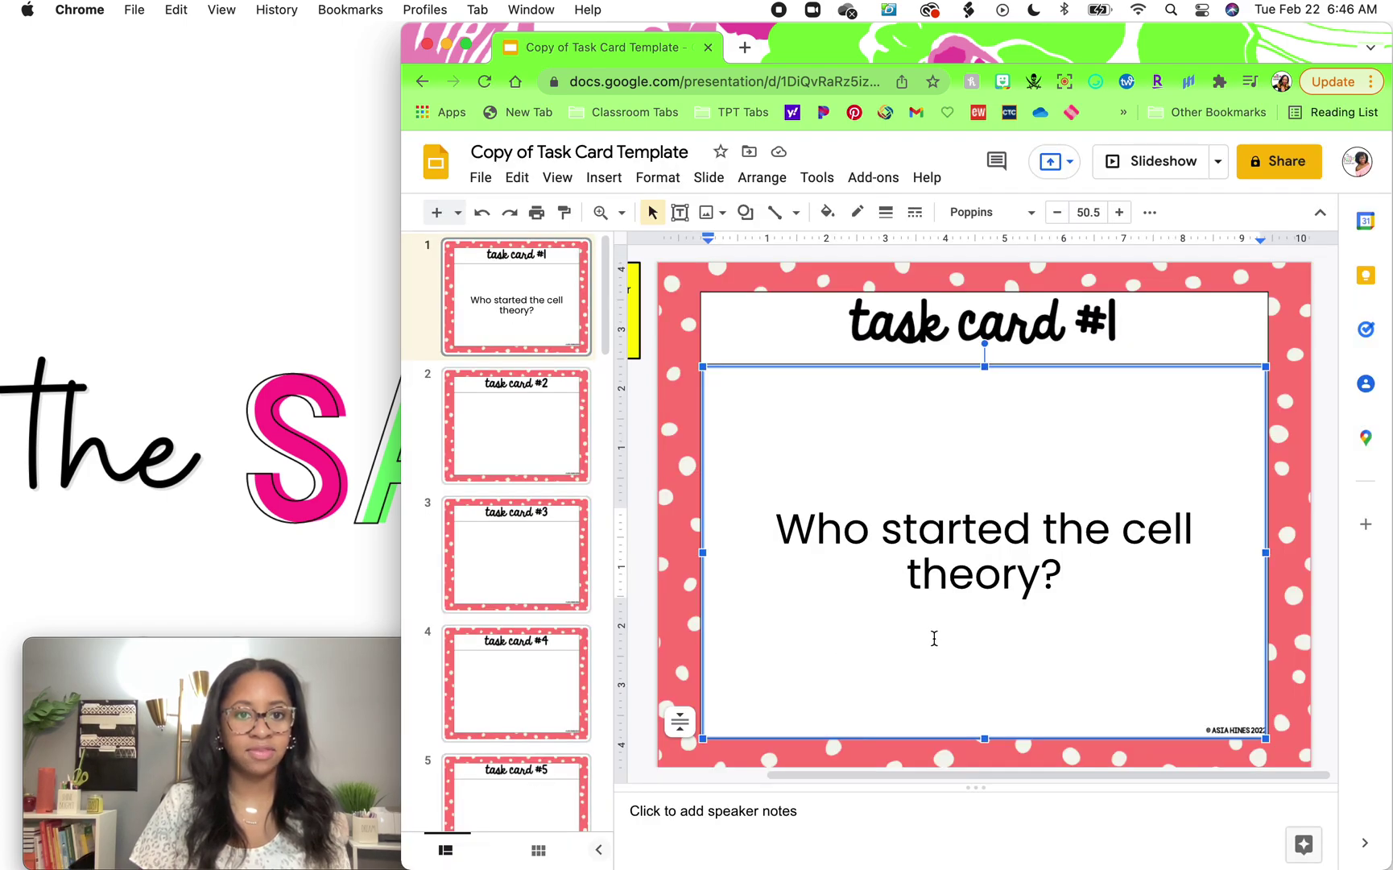
click(522, 444)
click(524, 320)
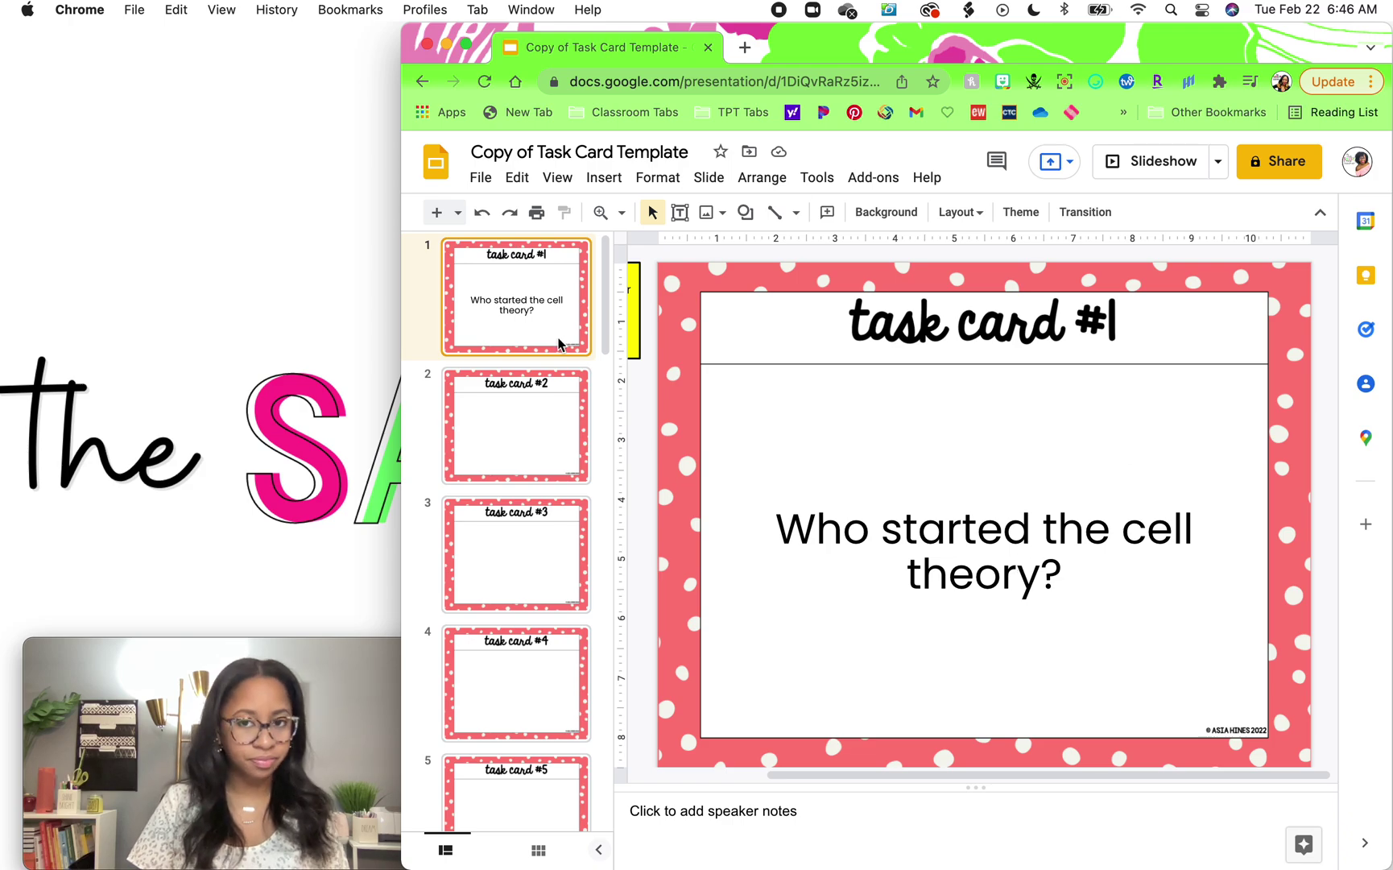
Replace the TITLE HERE placeholder on the slide 21 recording sheet with 'cell theory'.
scroll(560, 344, down, 20)
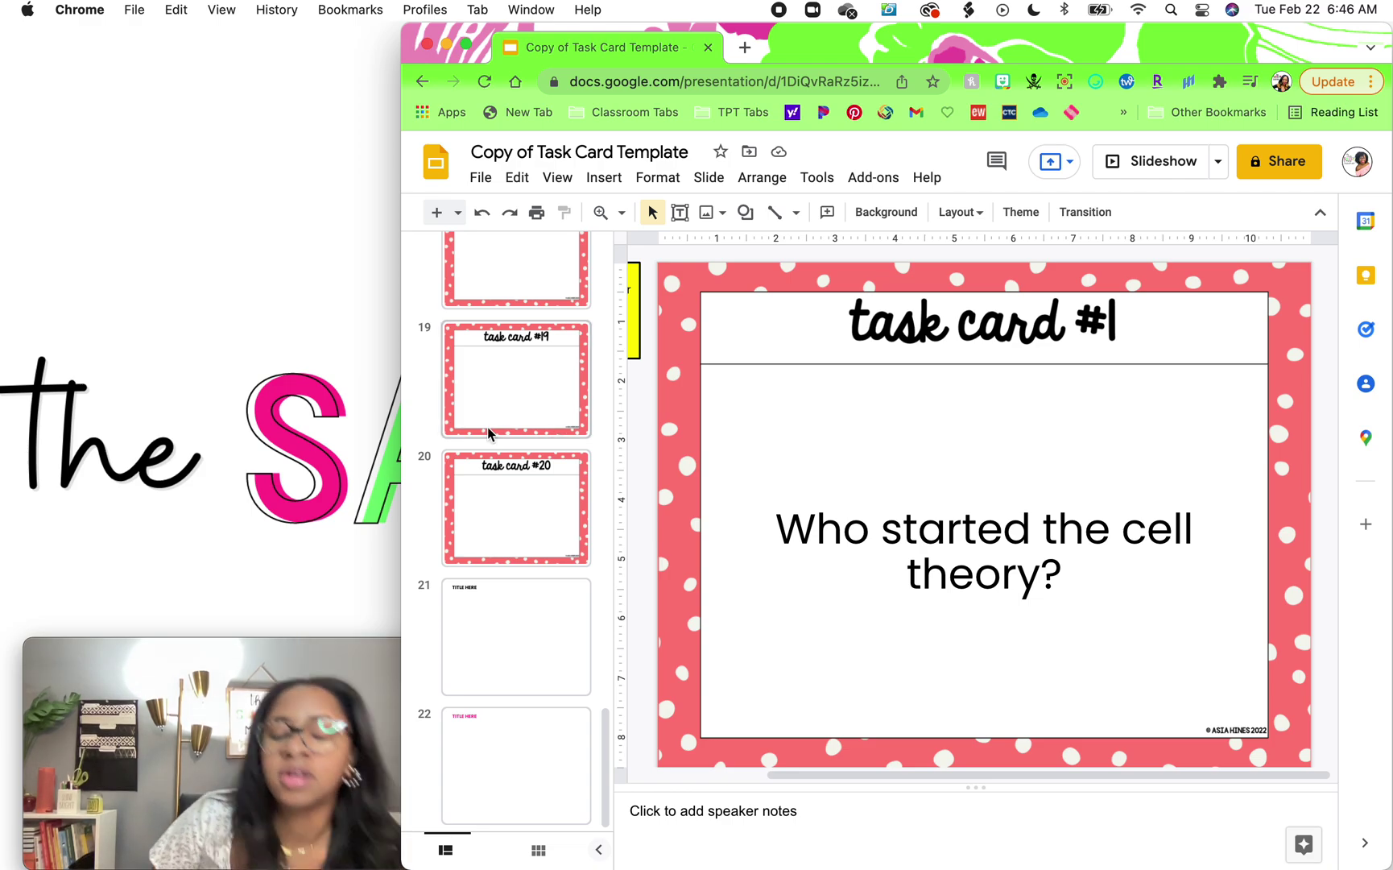
click(518, 616)
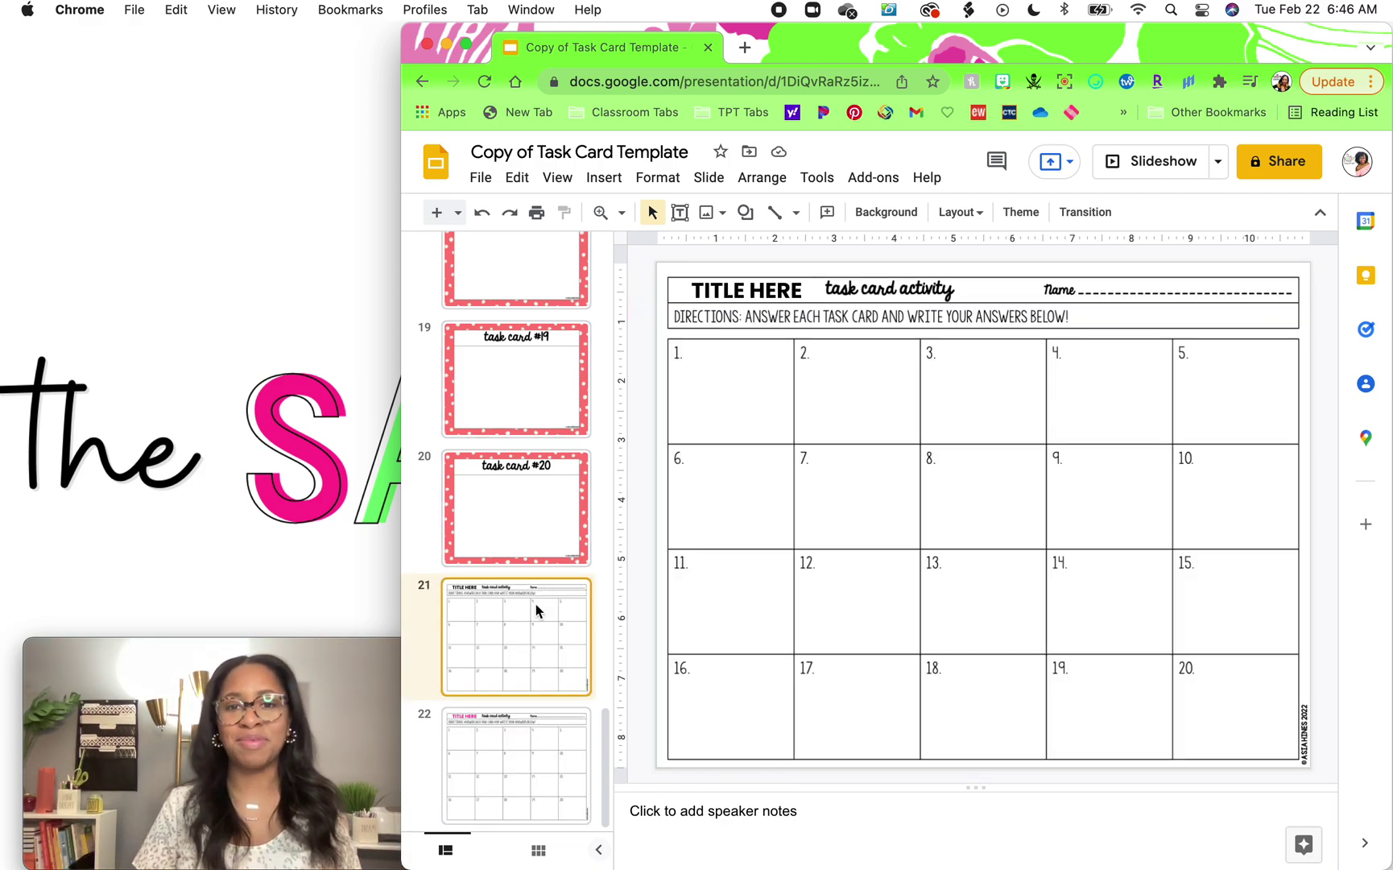
triple_click(742, 291)
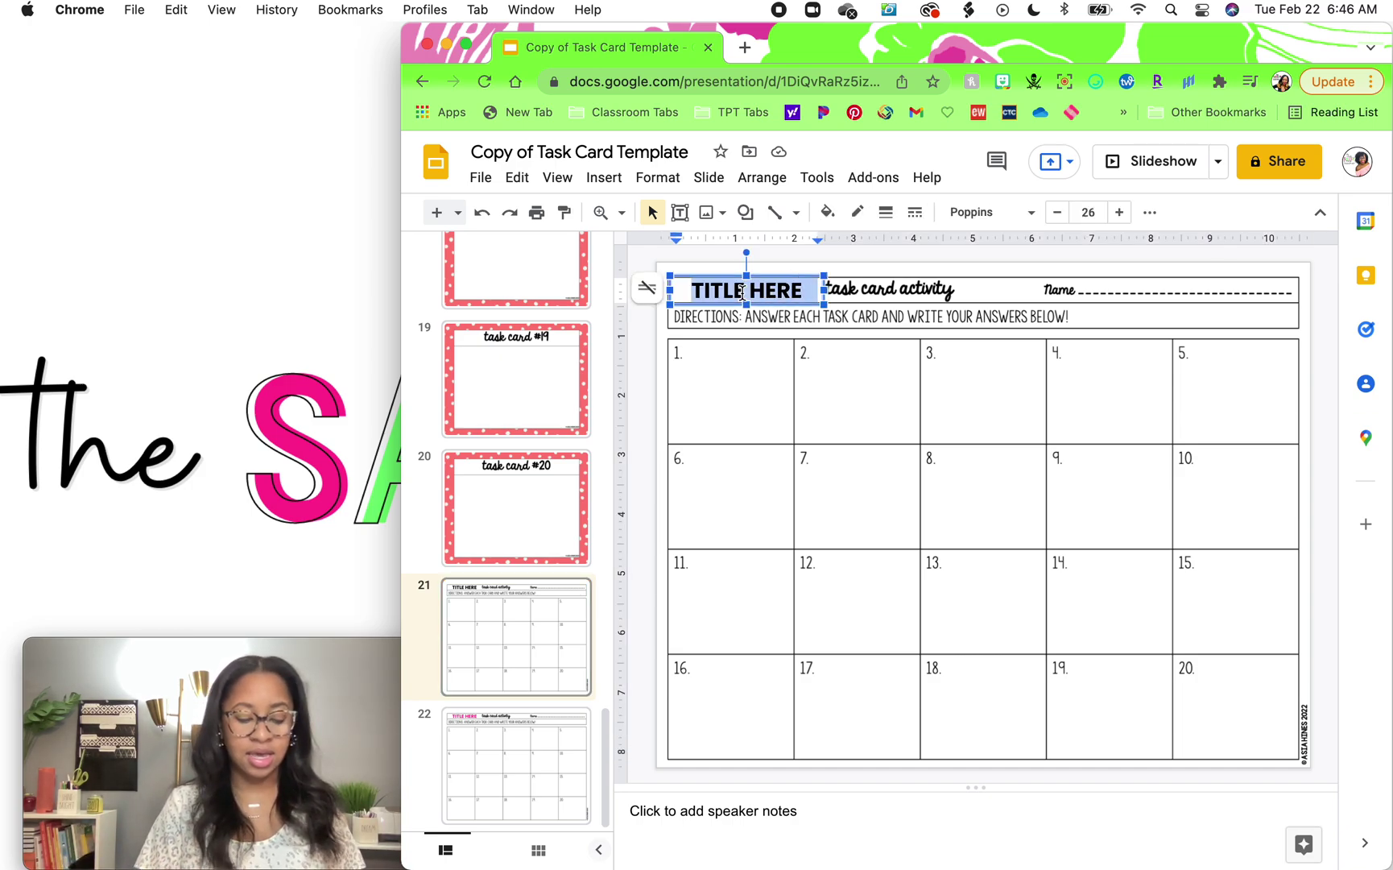
text(cell thoru)
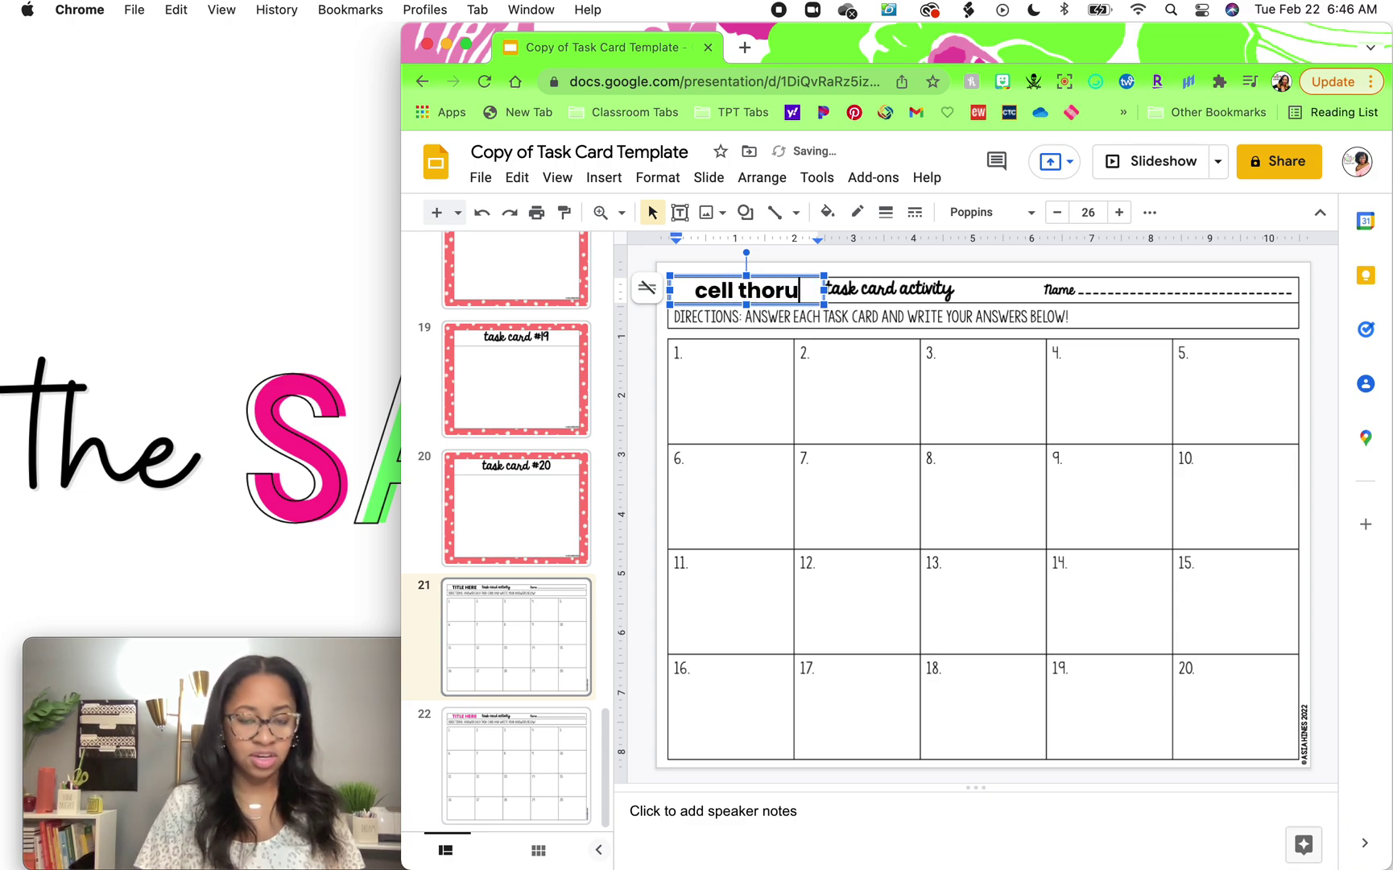
key(BackSpace)
key(BackSpace)
key(BackSpace)
text(eory)
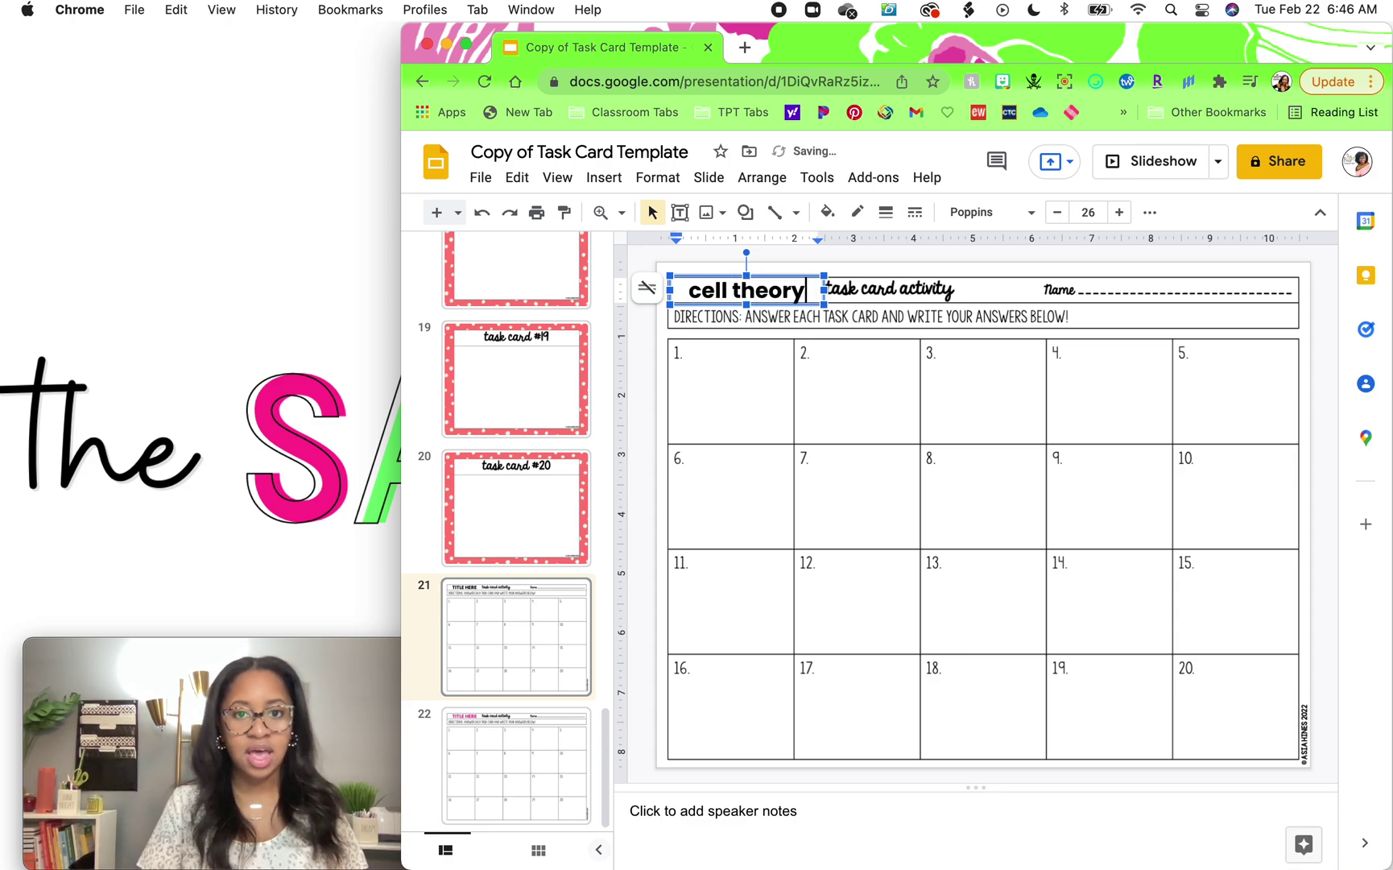
Capitalize the recording sheet title to read 'Cell Theory'.
click(701, 291)
drag(698, 293, 687, 293)
text(C)
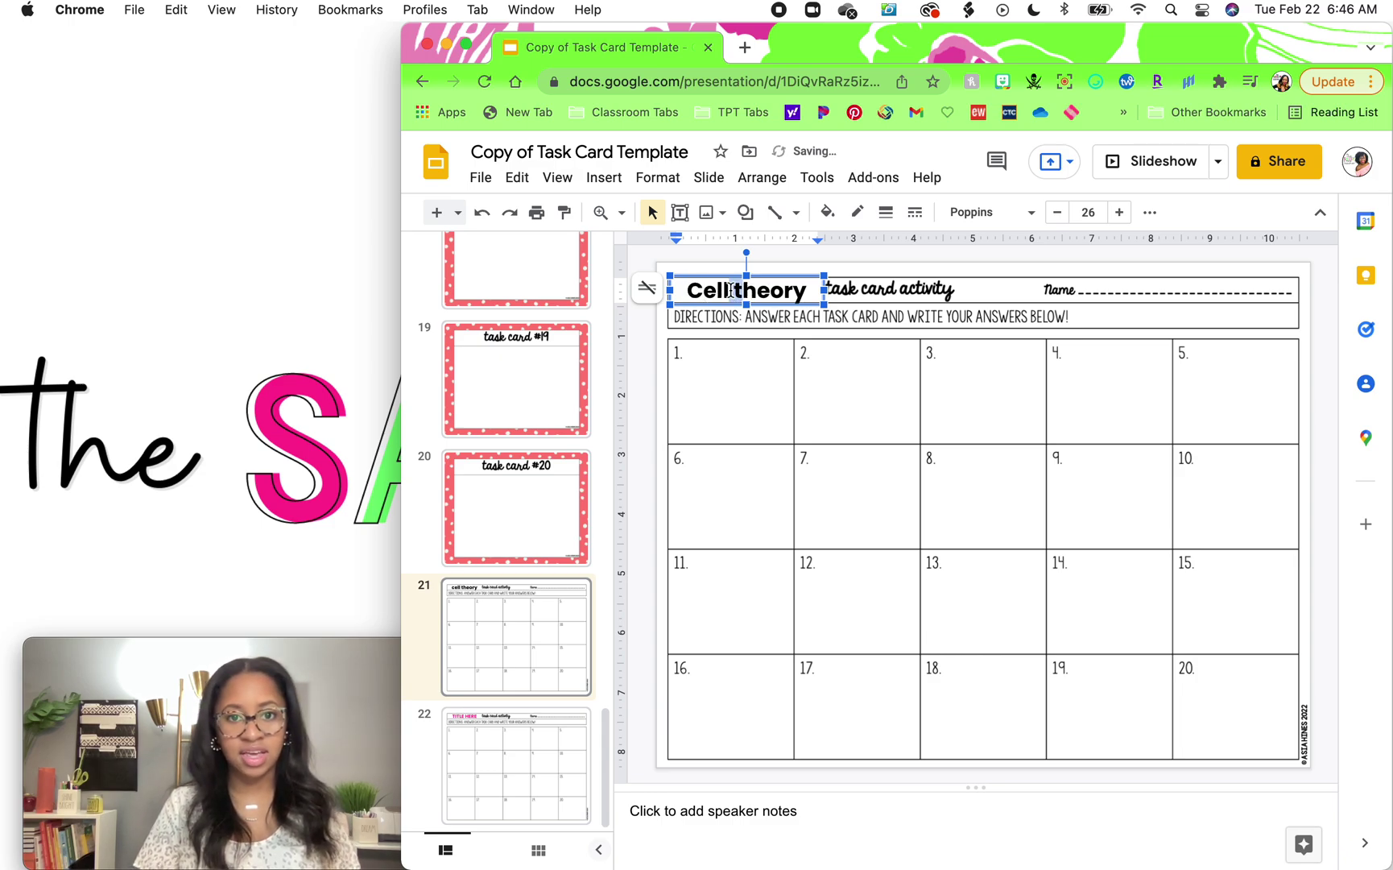
key(Page_Up)
click(473, 637)
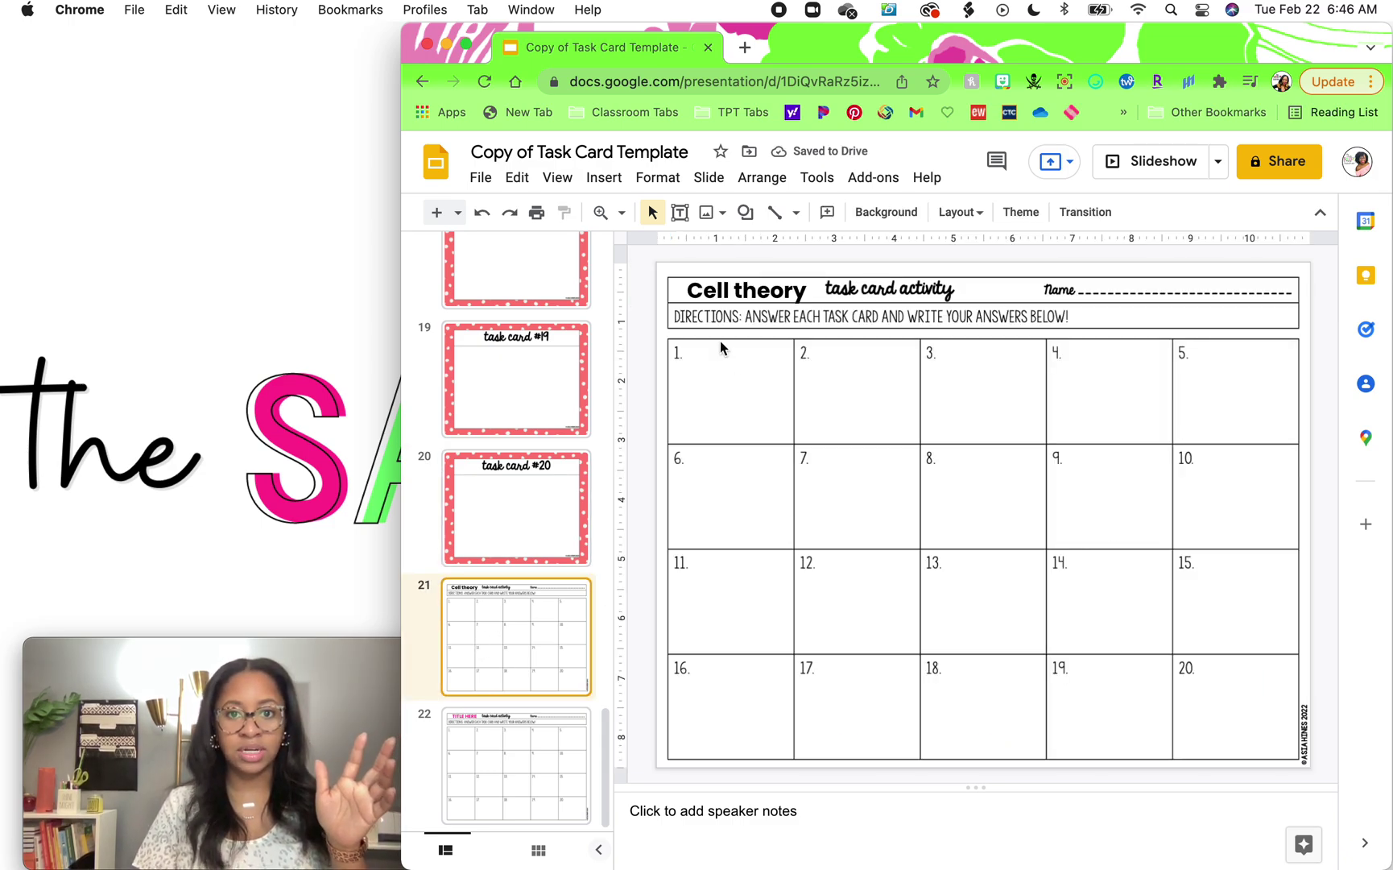
click(747, 292)
key(BackSpace)
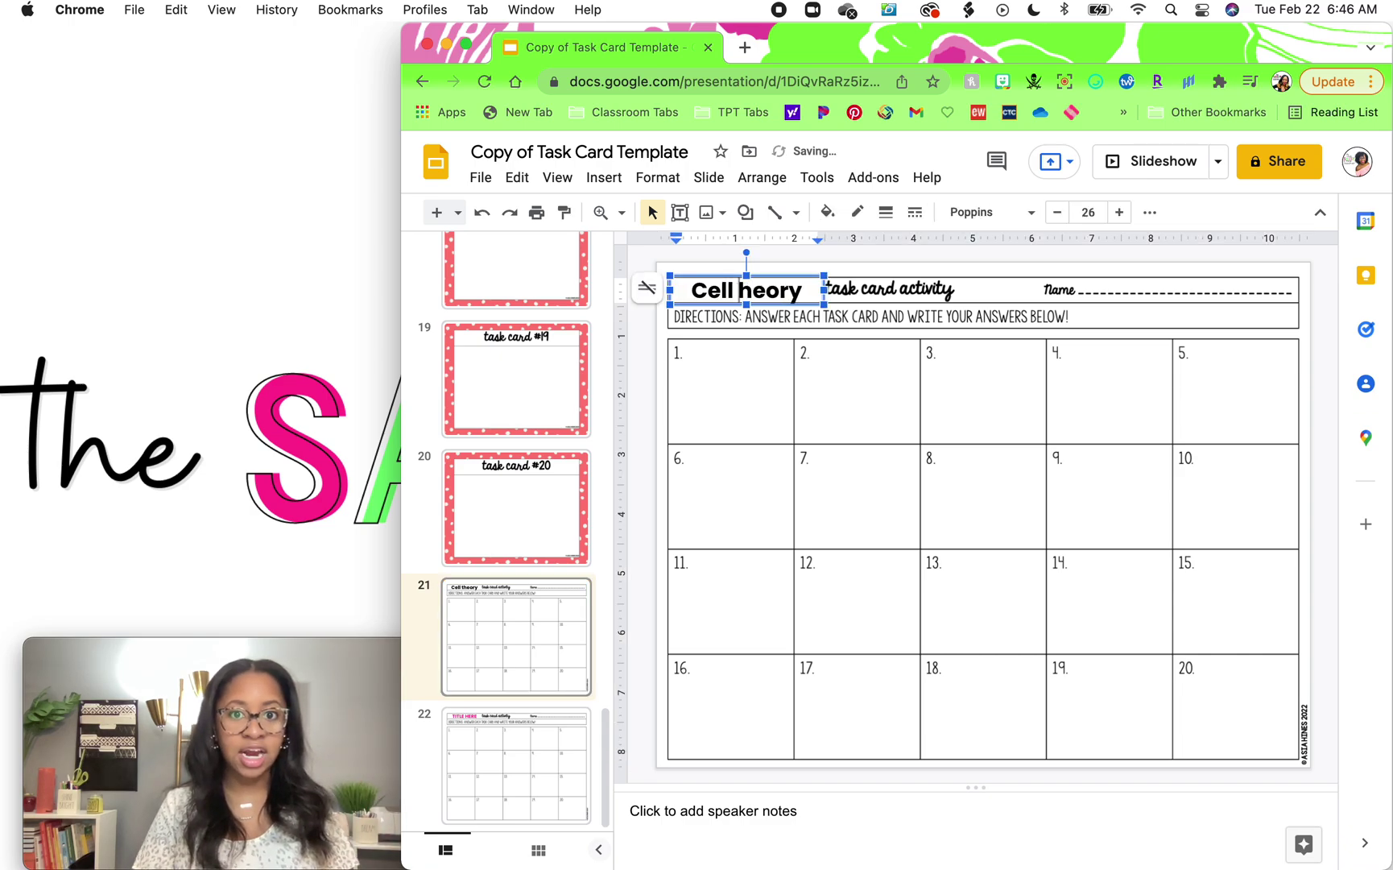
text(T)
click(787, 401)
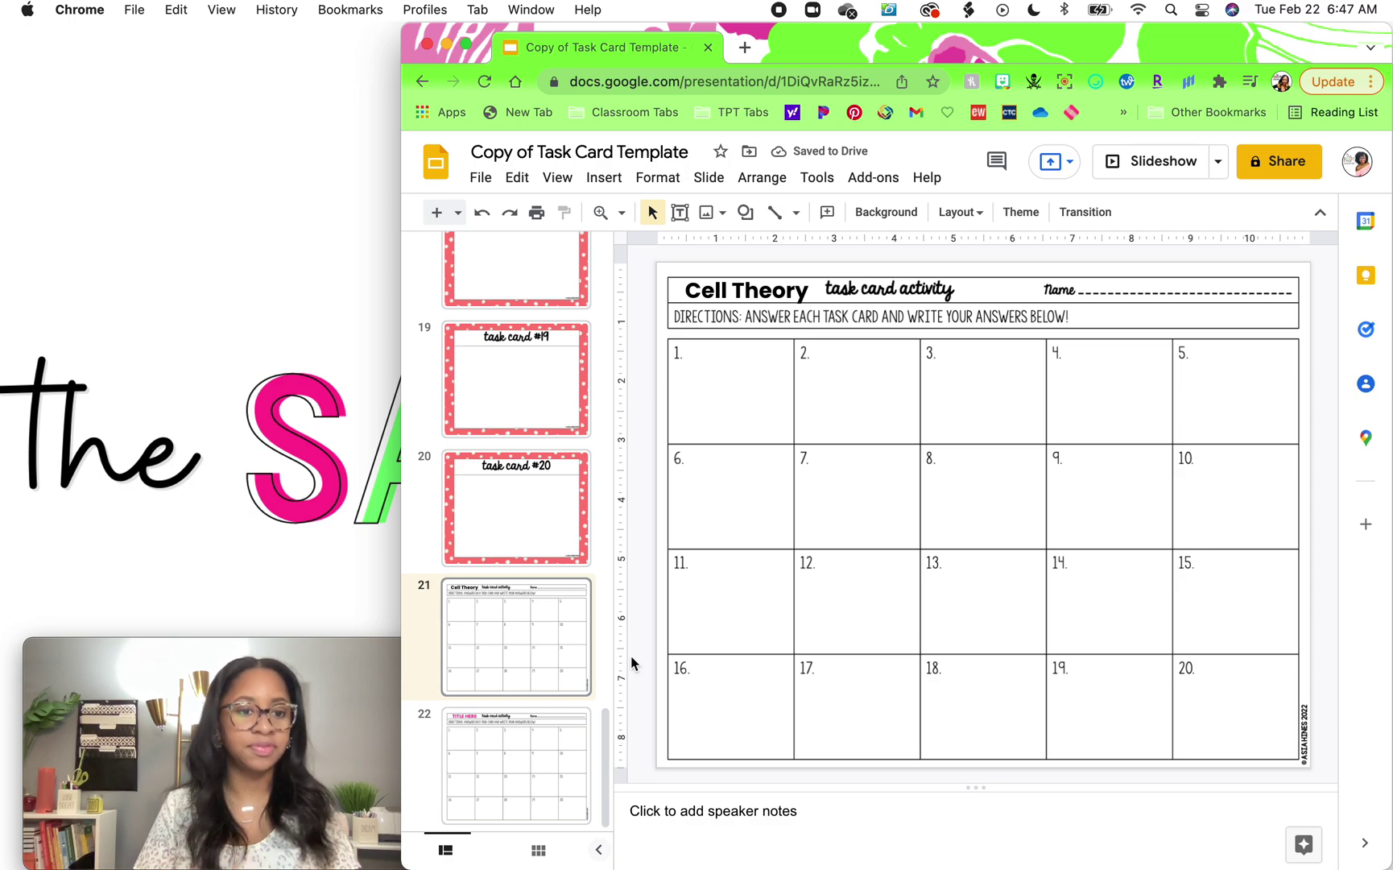
Title the slide 22 answer key 'Cell Theory'.
click(516, 759)
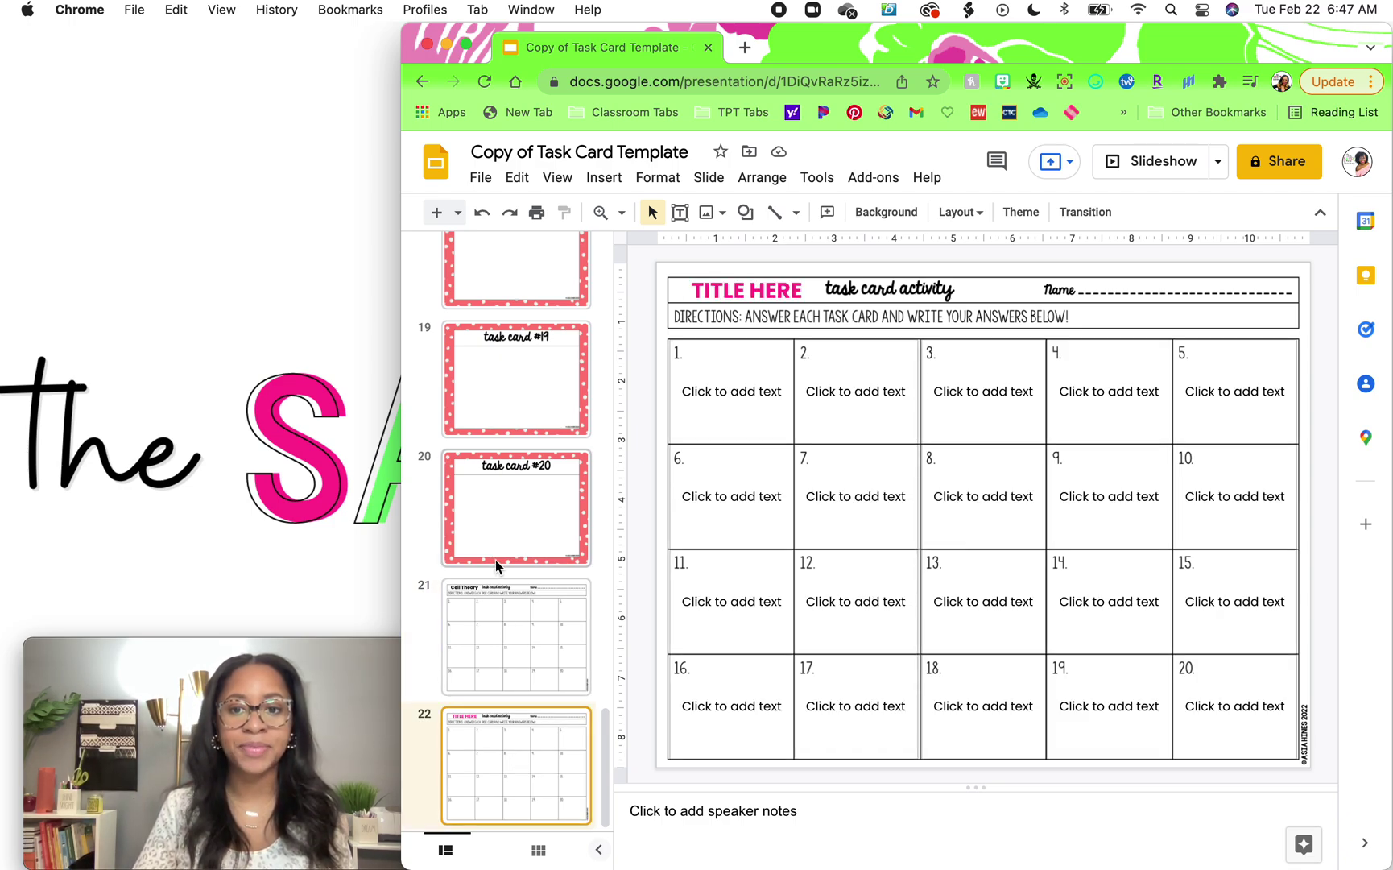
click(779, 286)
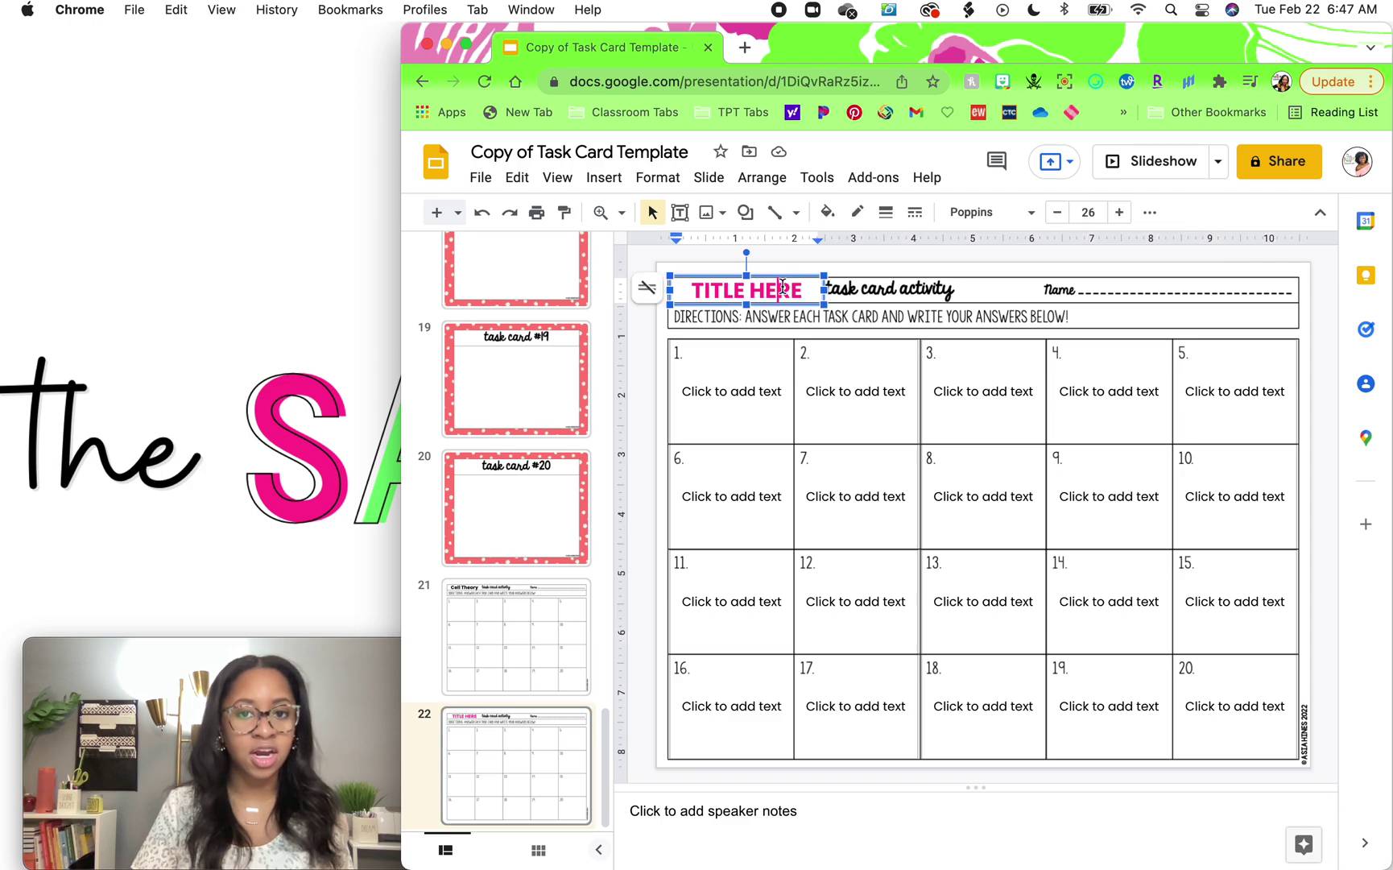
drag(803, 290, 694, 282)
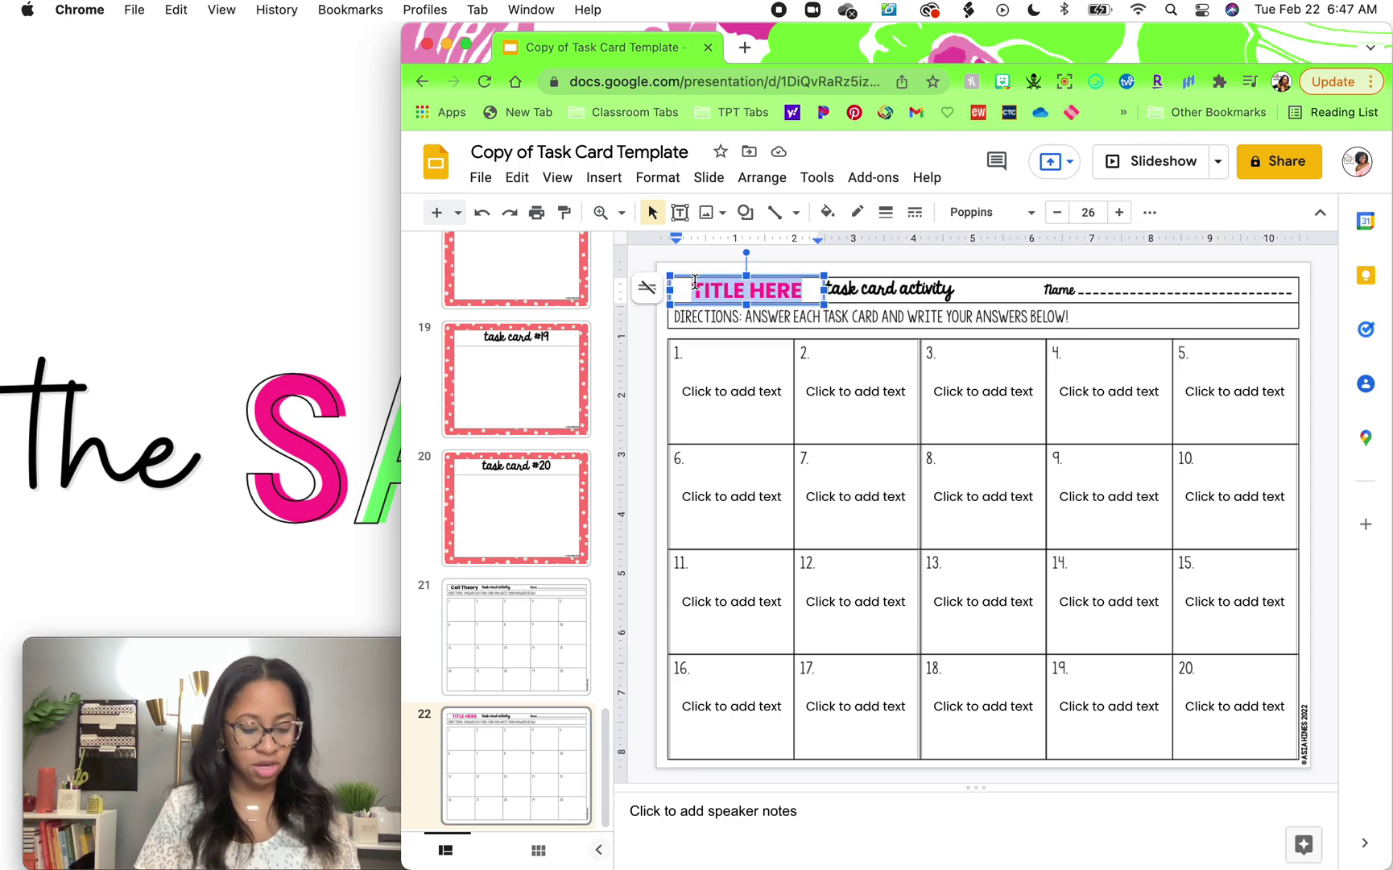
text(Cell Theory)
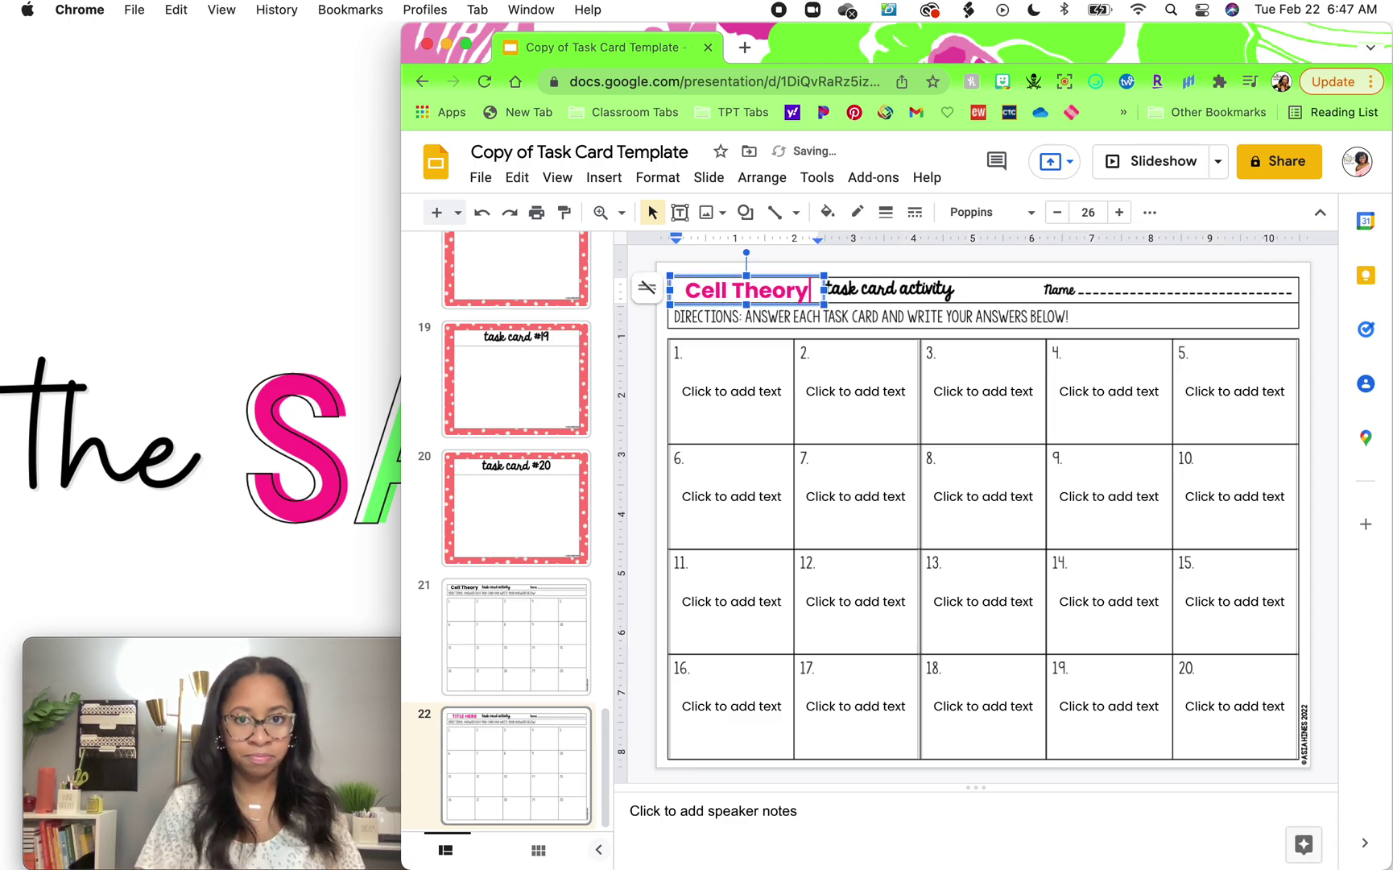
Enter 'Robert Hooke' as answer 1, then return to task card #1.
click(750, 393)
text(Rober)
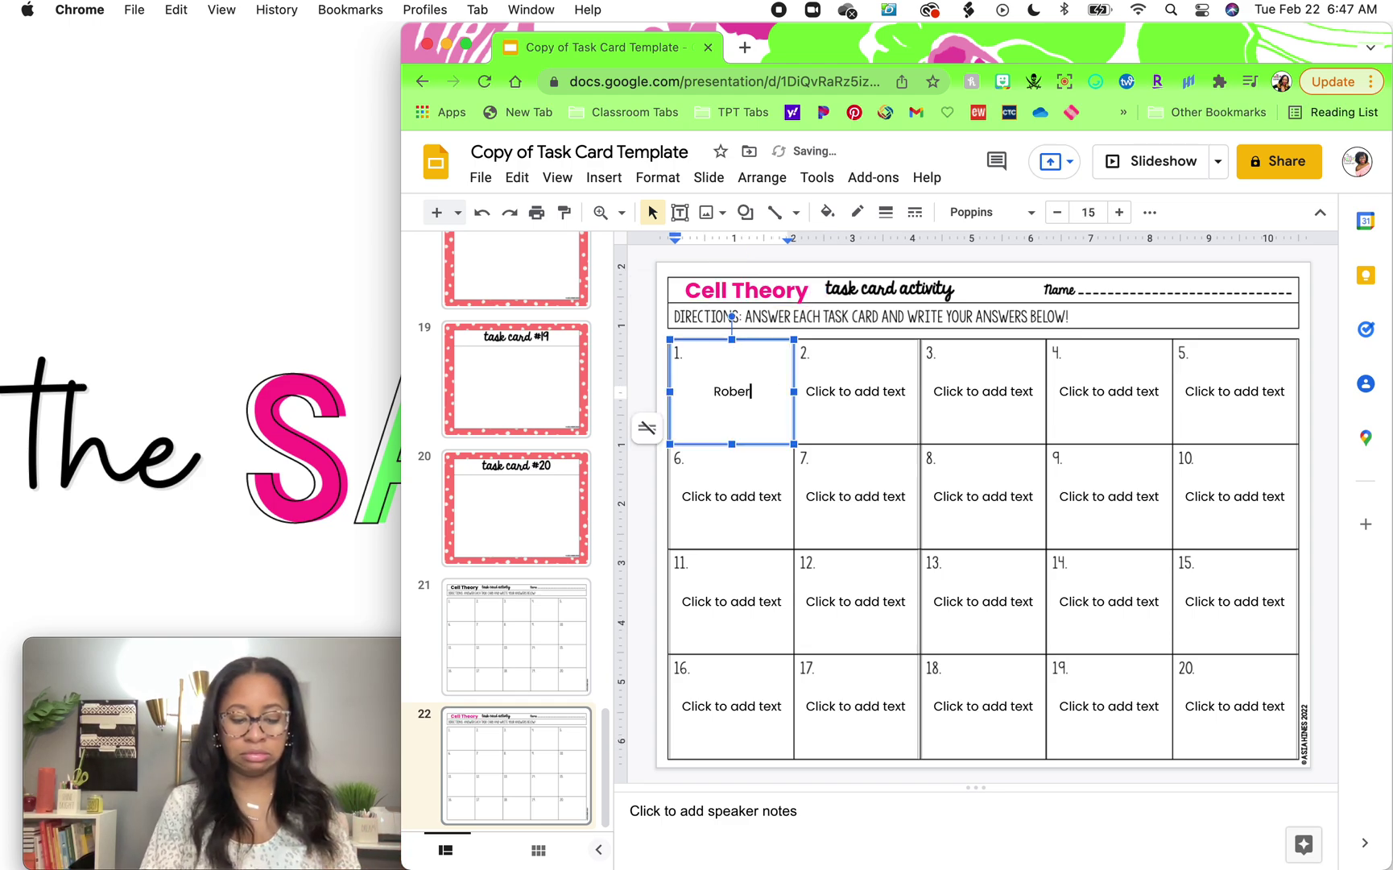
text(t Hooke)
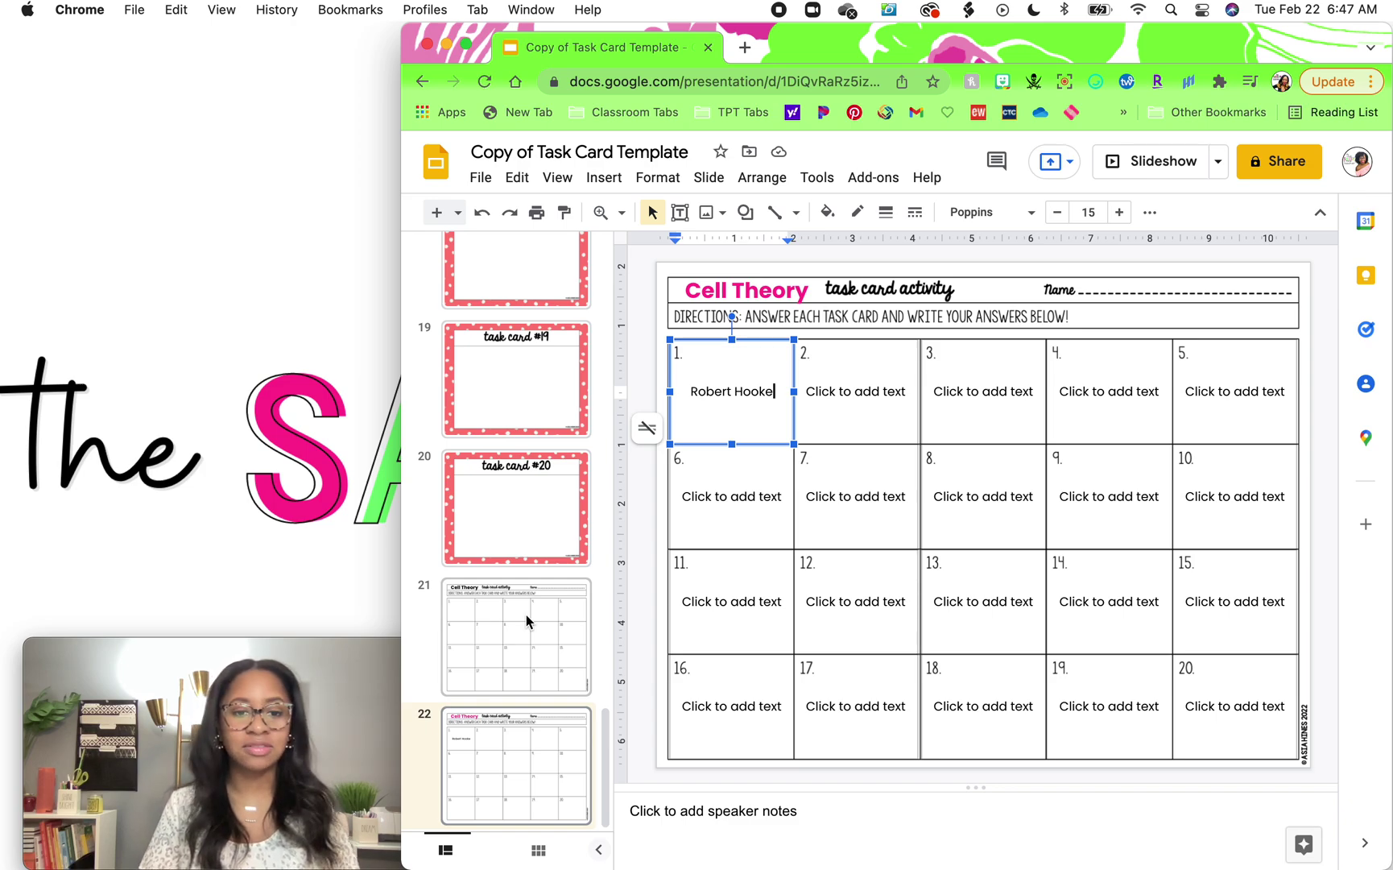
scroll(527, 620, up, 20)
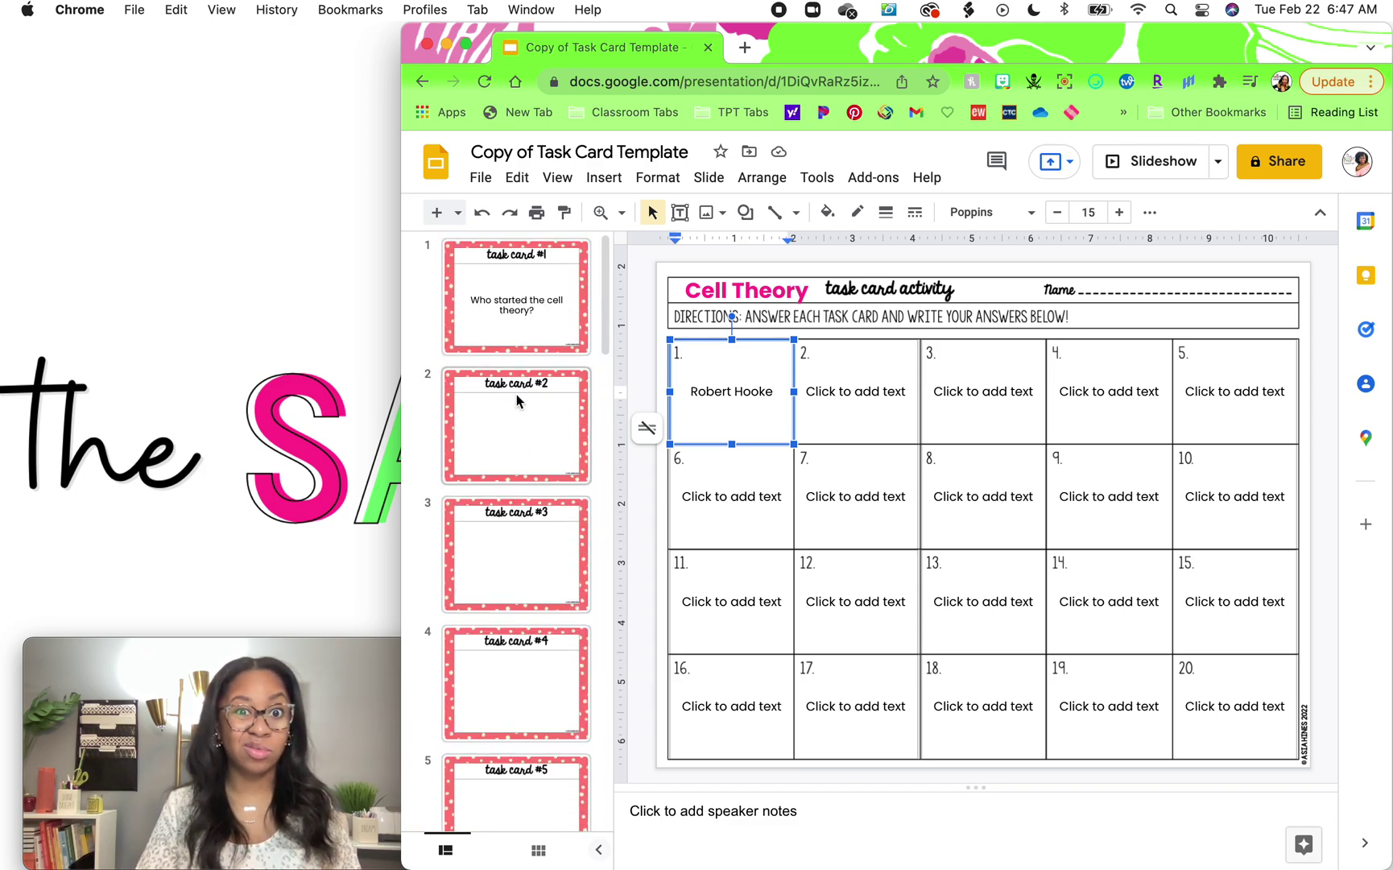
click(517, 287)
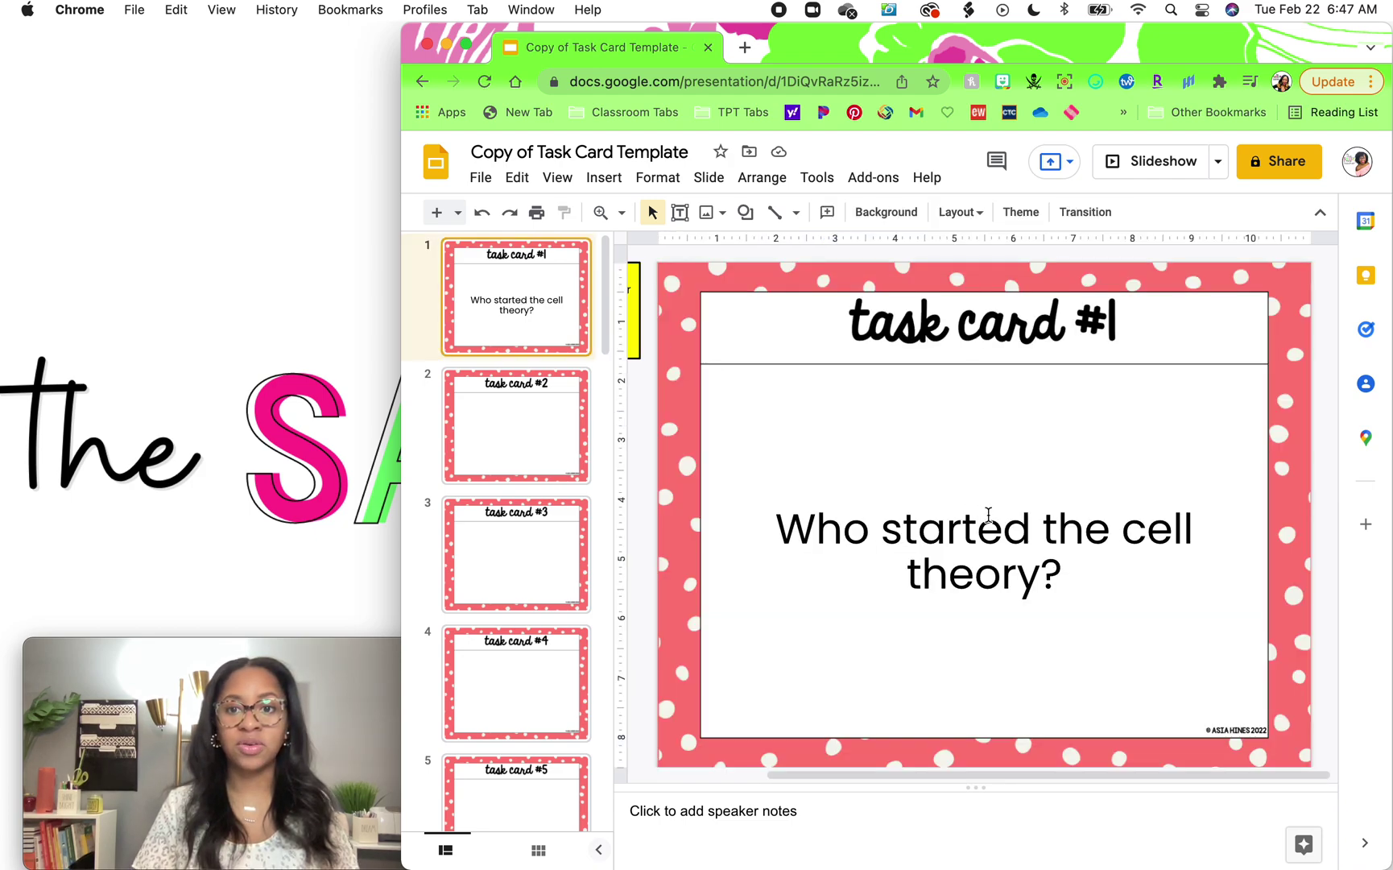